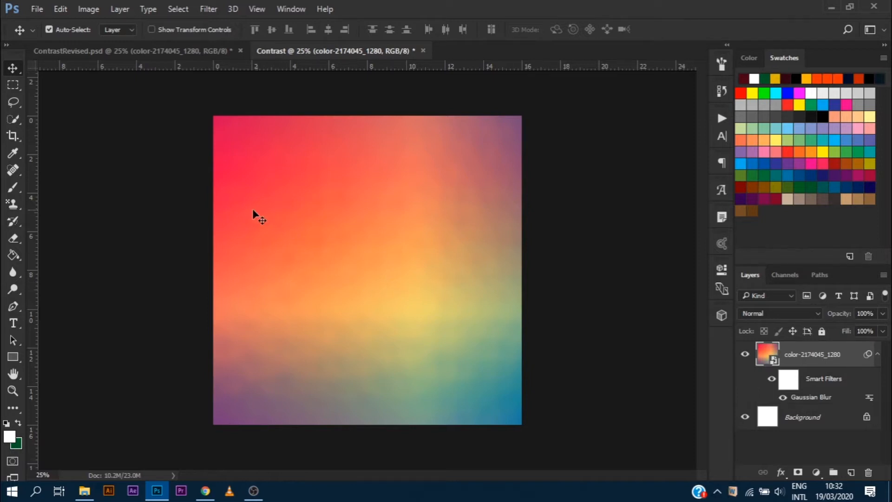
Add a white text line reading CONTRAST in the upper part of the canvas
{"action": "key", "text": "t"}
{"action": "left_click", "coordinate": [277, 177]}
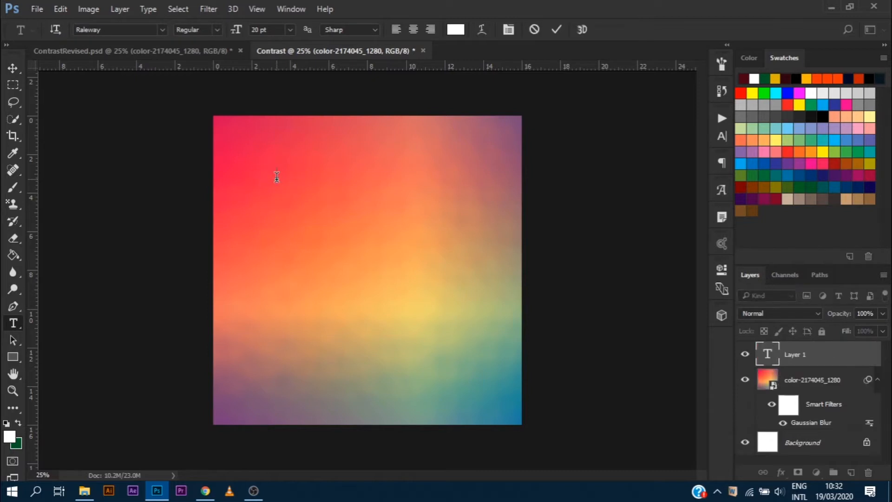
{"action": "type", "text": "con"}
{"action": "key", "text": "BackSpace"}
{"action": "key", "text": "BackSpace"}
{"action": "key", "text": "BackSpace"}
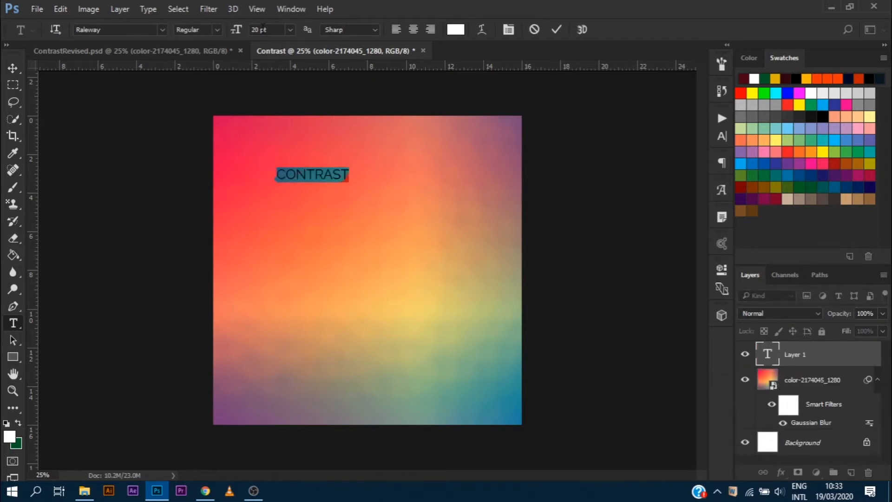
Set the CONTRAST text size to 80 pt and move it so the whole word fits across the top of the canvas
{"action": "left_click", "coordinate": [263, 28]}
{"action": "double_click", "coordinate": [263, 29]}
{"action": "type", "text": "80"}
{"action": "key", "text": "Return"}
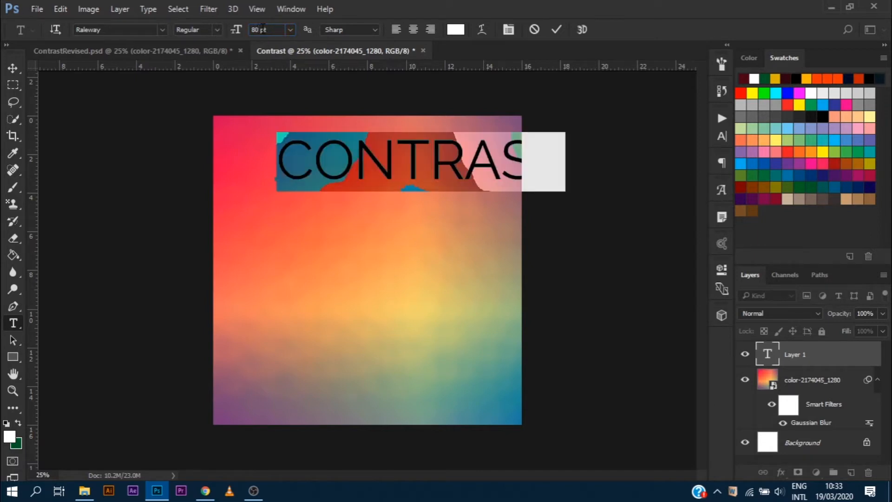
{"action": "left_click", "coordinate": [559, 33]}
{"action": "key", "text": "v"}
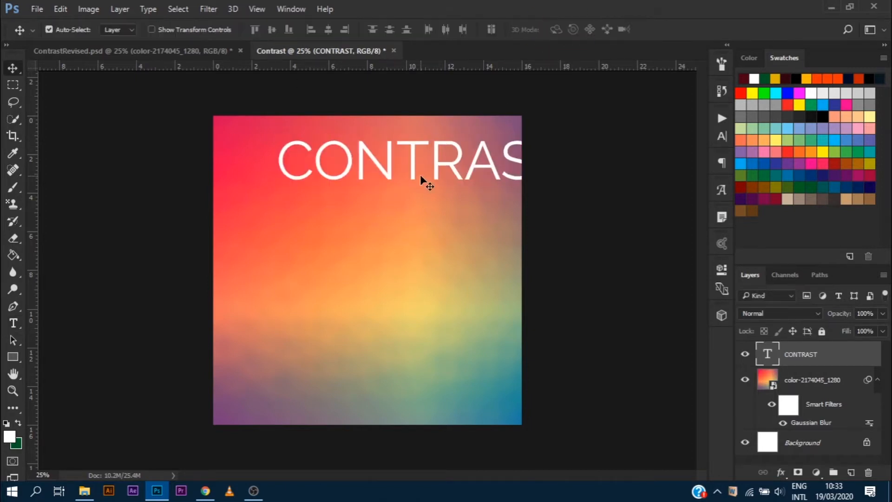
{"action": "left_click_drag", "start_coordinate": [412, 175], "coordinate": [354, 175]}
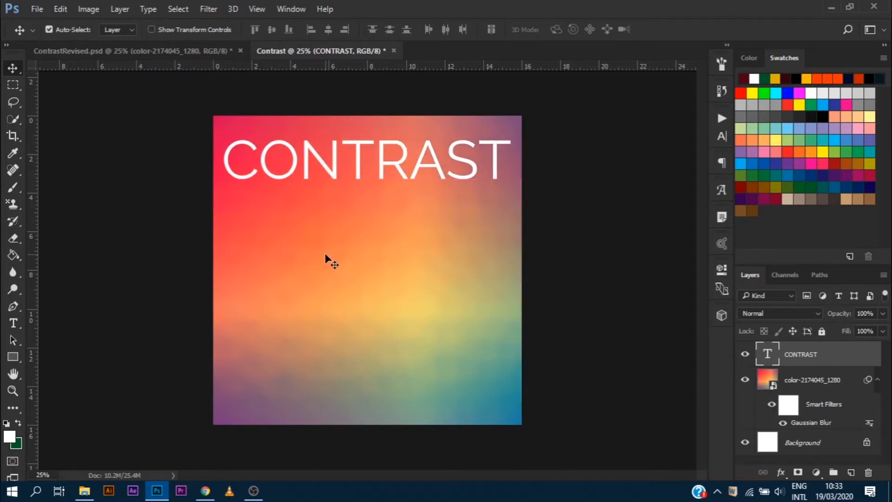
Add a second text line reading KATIKA DESIGNING below the CONTRAST heading
{"action": "key", "text": "t"}
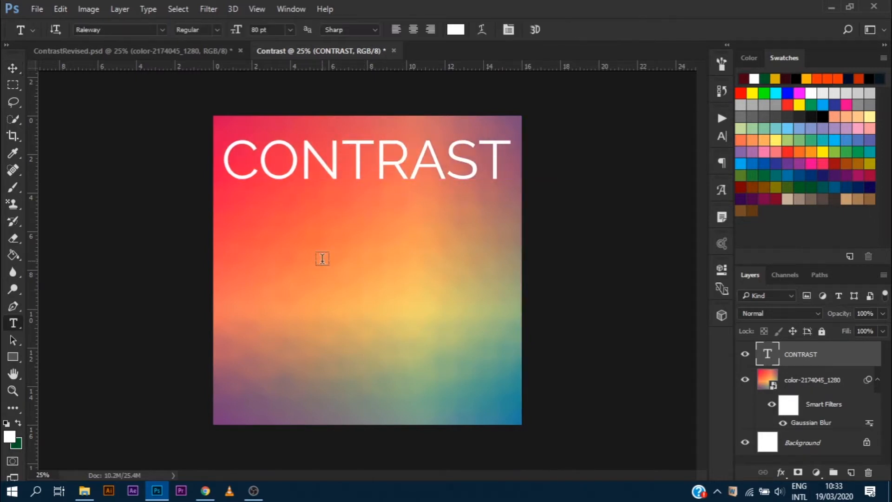
{"action": "left_click", "coordinate": [276, 254]}
{"action": "key", "text": "ctrl+v"}
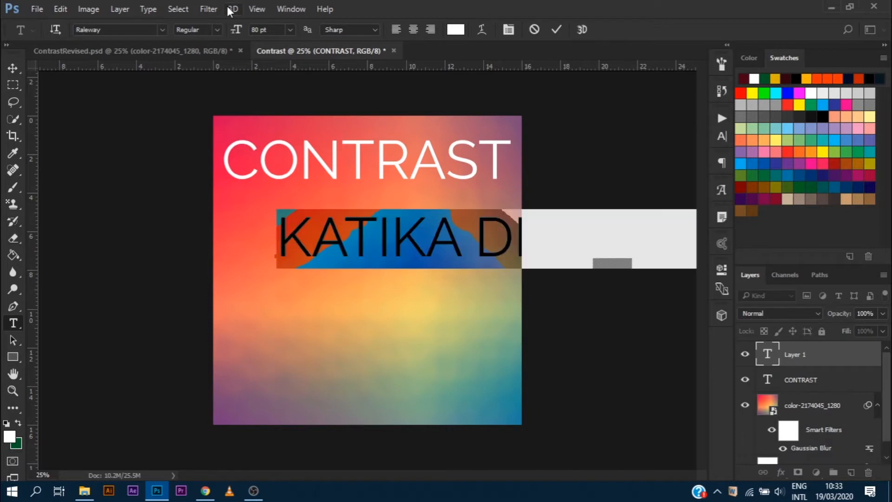
Reduce the KATIKA DESIGNING text to 41 pt and place it directly beneath the CONTRAST heading
{"action": "left_click_drag", "start_coordinate": [236, 30], "coordinate": [210, 29]}
{"action": "left_click_drag", "start_coordinate": [349, 279], "coordinate": [309, 255]}
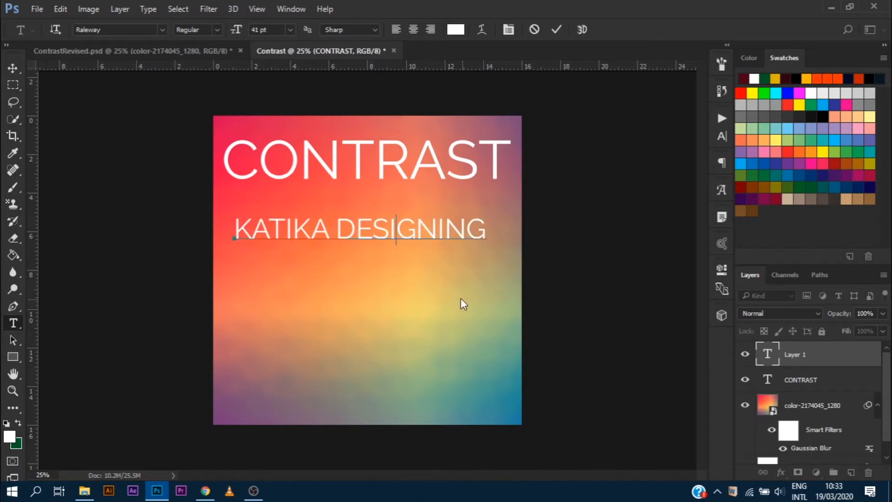
{"action": "left_click", "coordinate": [556, 29]}
{"action": "key", "text": "ctrl"}
{"action": "key", "text": "v"}
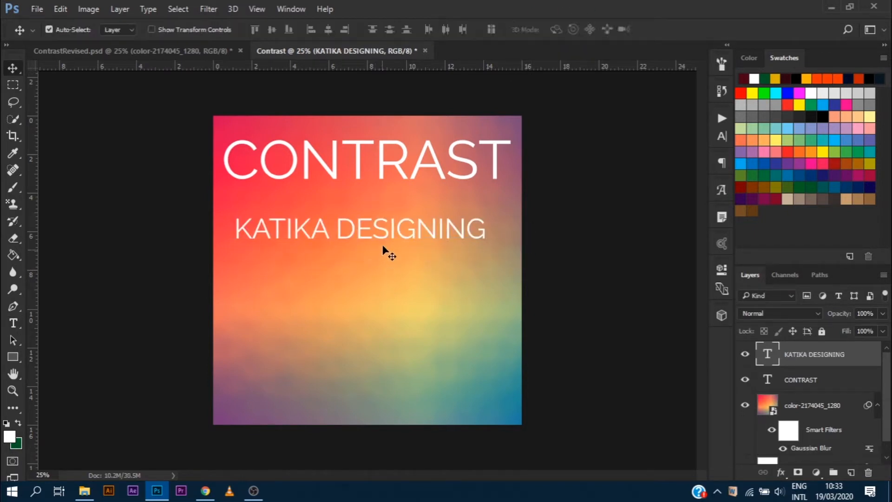
{"action": "left_click_drag", "start_coordinate": [385, 235], "coordinate": [376, 208]}
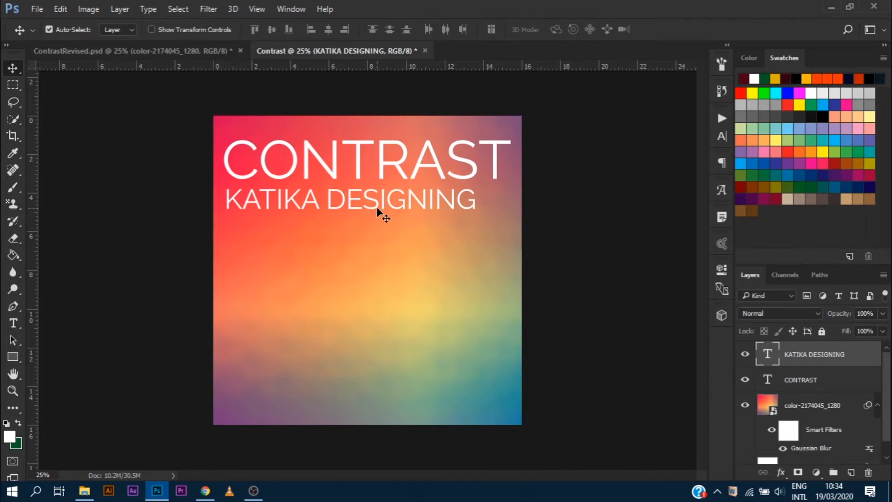
{"action": "key", "text": "t"}
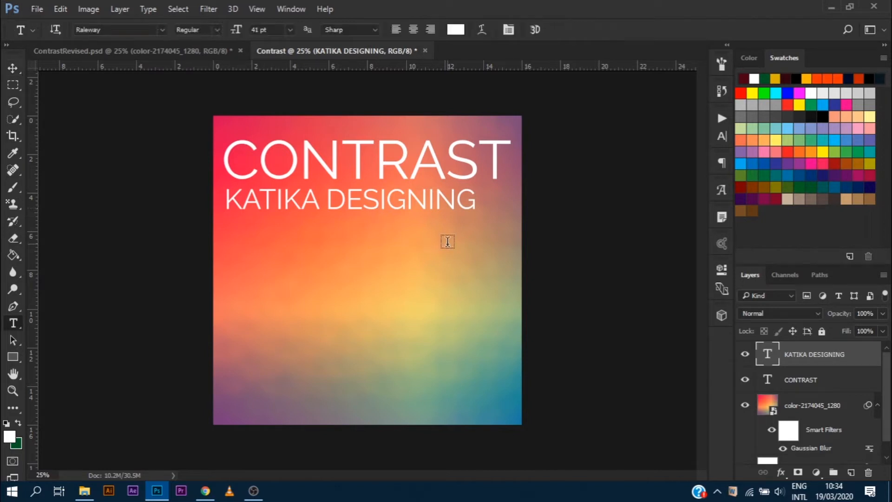
{"action": "left_click", "coordinate": [356, 171]}
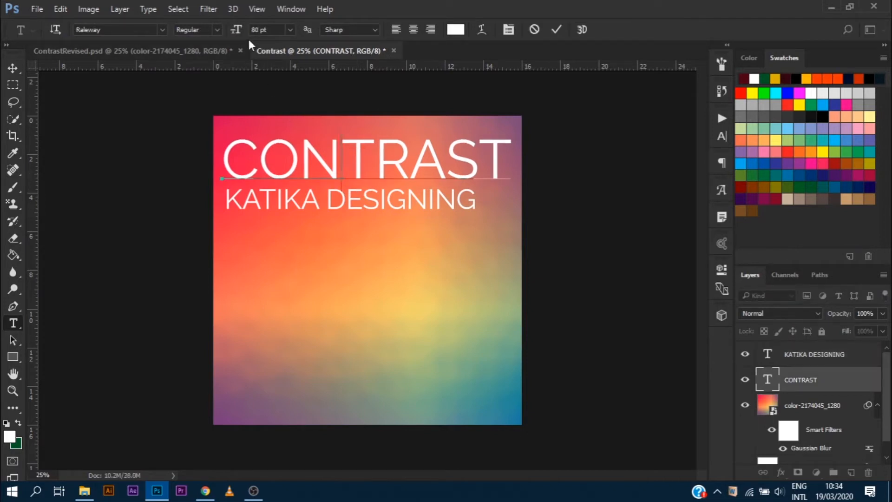
{"action": "left_click", "coordinate": [363, 343]}
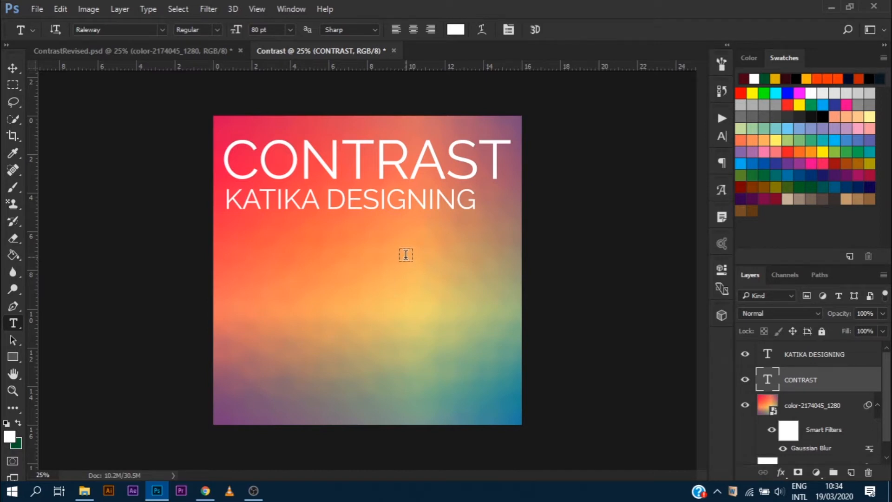
Set the KATIKA DESIGNING text size to 20 pt and move it up close beneath the CONTRAST heading
{"action": "left_click", "coordinate": [410, 208]}
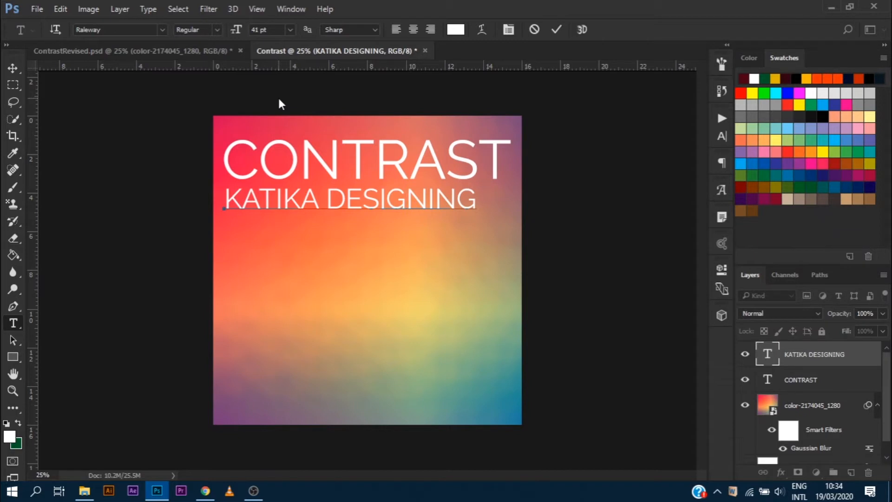
{"action": "key", "text": "ctrl+a"}
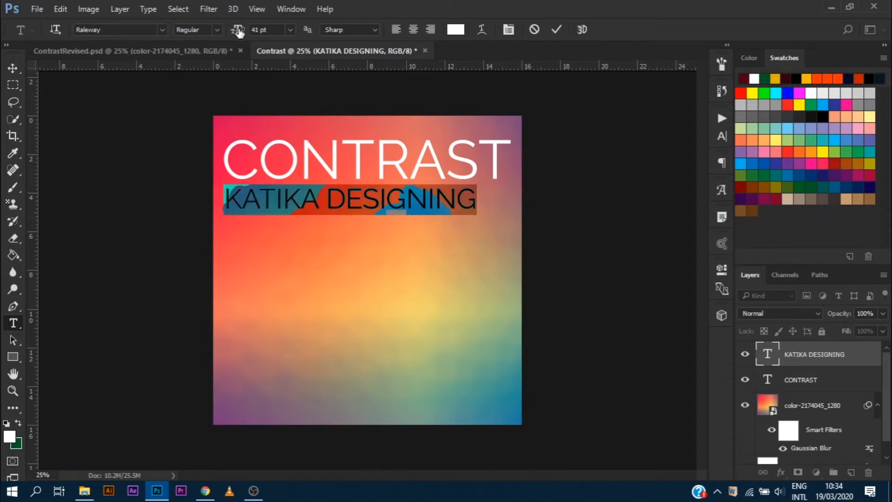
{"action": "left_click_drag", "start_coordinate": [238, 32], "coordinate": [232, 32]}
{"action": "double_click", "coordinate": [272, 29]}
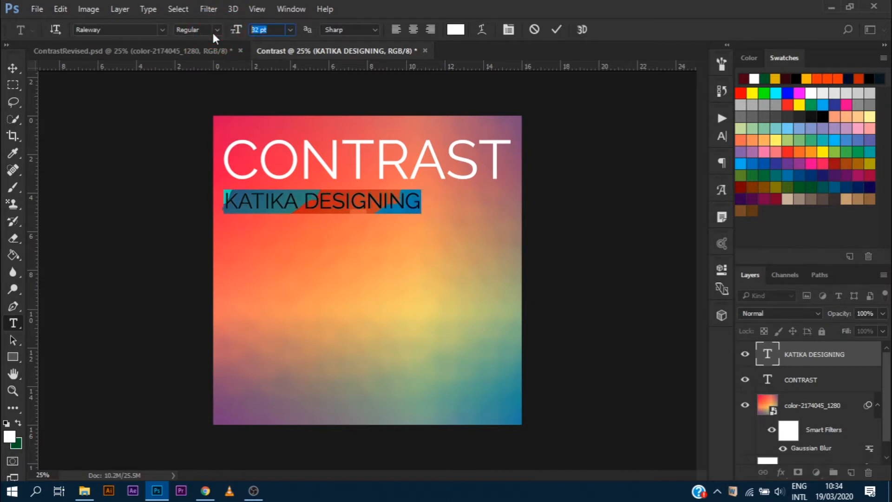
{"action": "type", "text": "20"}
{"action": "key", "text": "Return"}
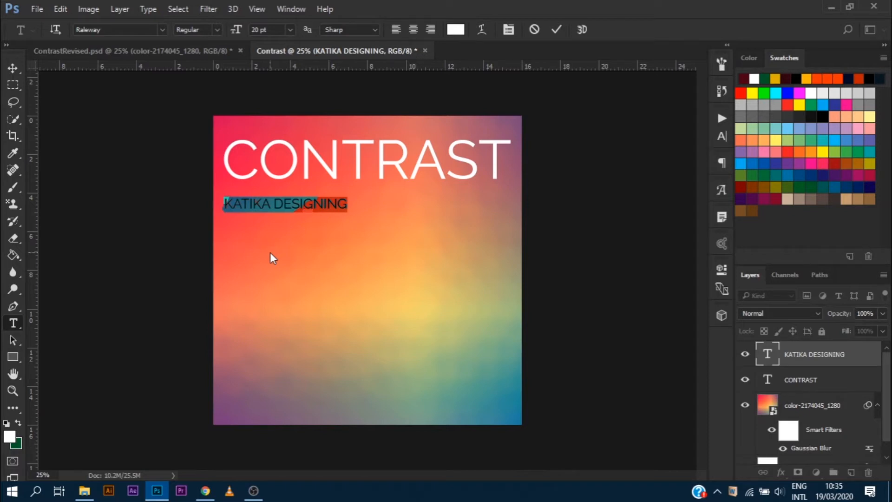
{"action": "key", "text": "ctrl+Return"}
{"action": "key", "text": "v"}
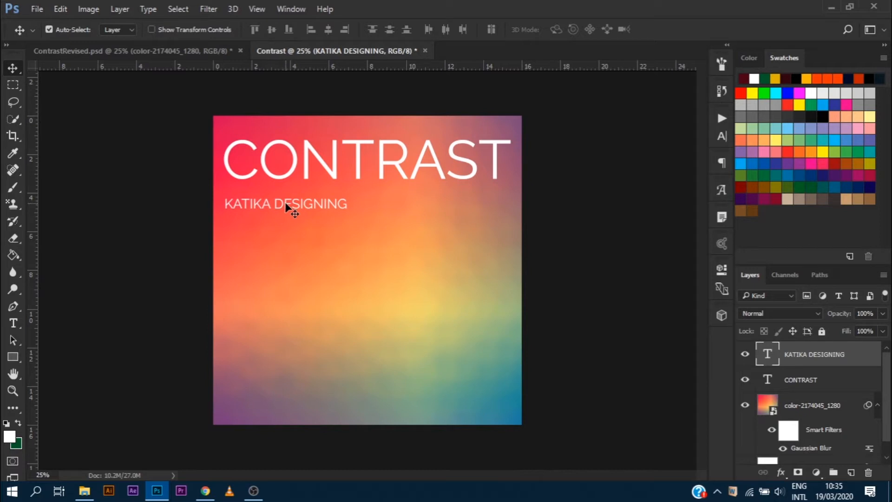
{"action": "left_click_drag", "start_coordinate": [286, 203], "coordinate": [287, 194]}
Try the Thin font style on the whole CONTRAST heading and settle on Black
{"action": "key", "text": "t"}
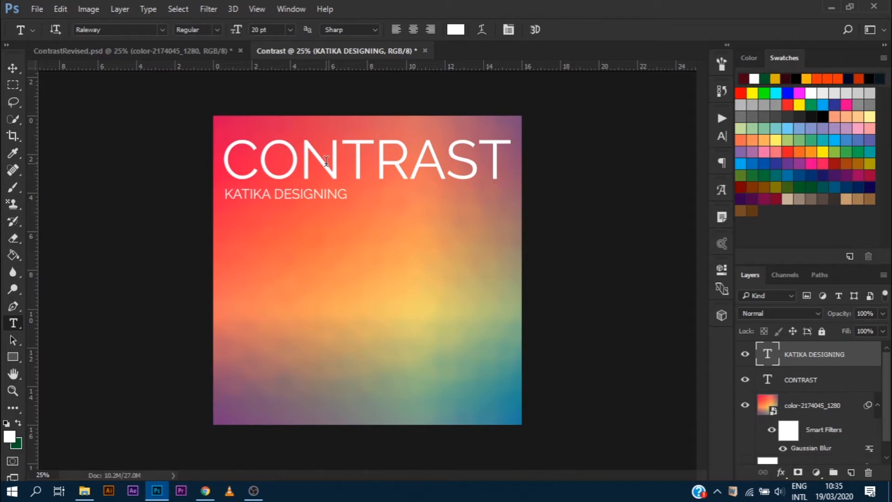
{"action": "left_click", "coordinate": [352, 161]}
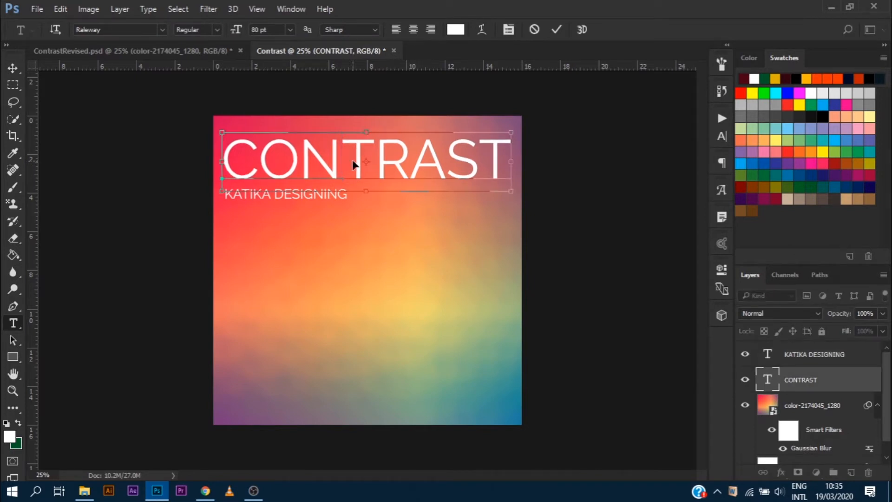
{"action": "key", "text": "ctrl+a"}
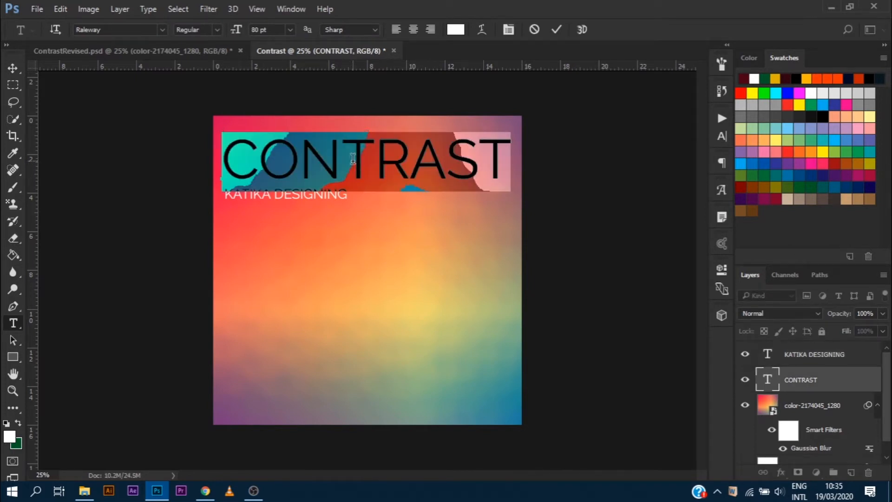
{"action": "left_click", "coordinate": [216, 29]}
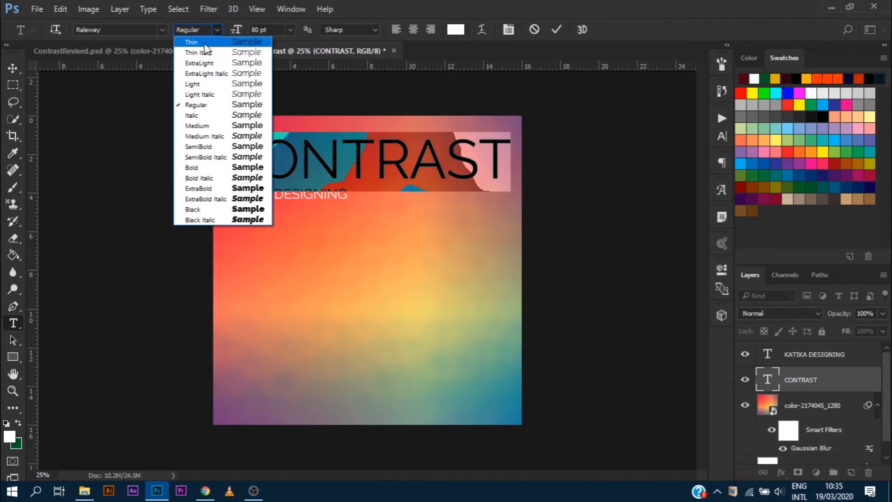
{"action": "left_click", "coordinate": [205, 44]}
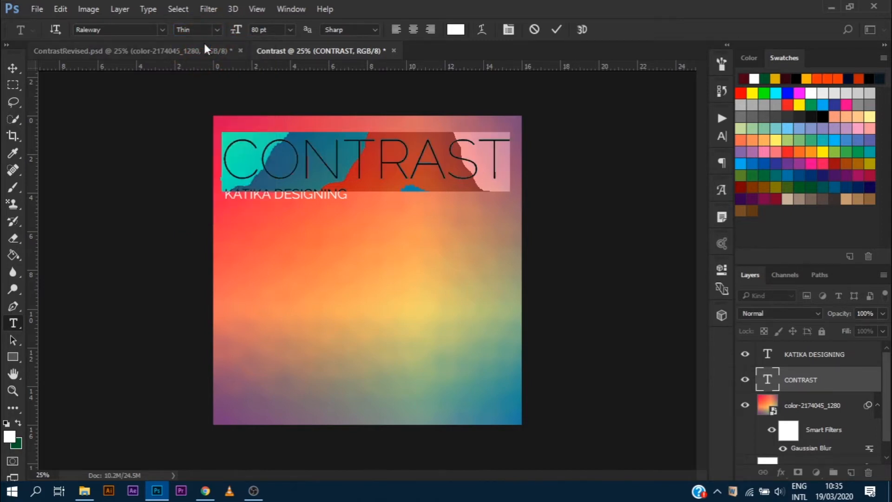
{"action": "left_click", "coordinate": [214, 31]}
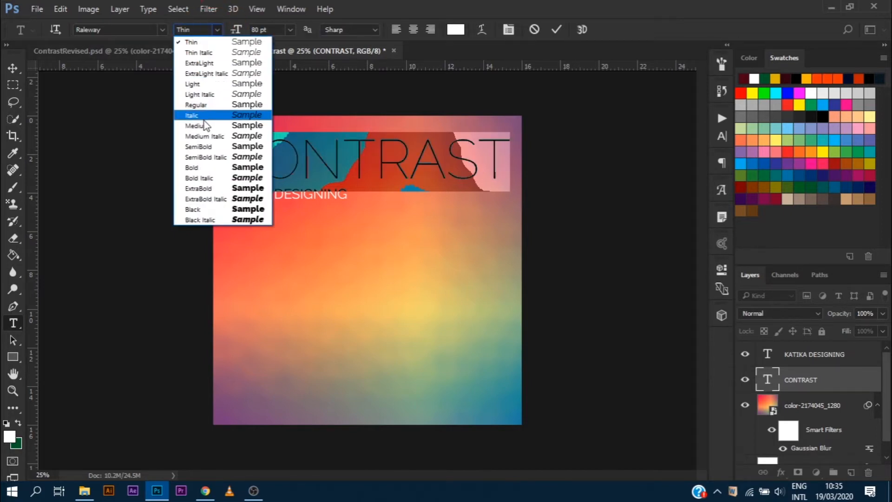
{"action": "left_click", "coordinate": [199, 209]}
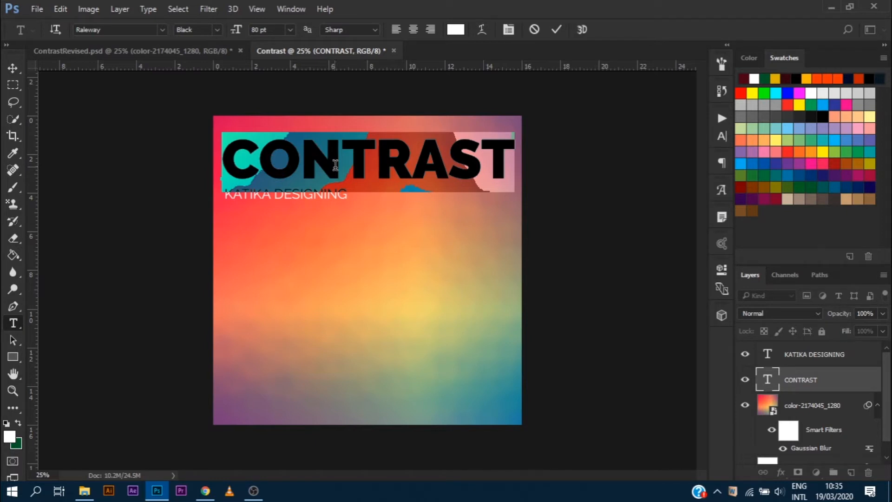
{"action": "left_click", "coordinate": [556, 30]}
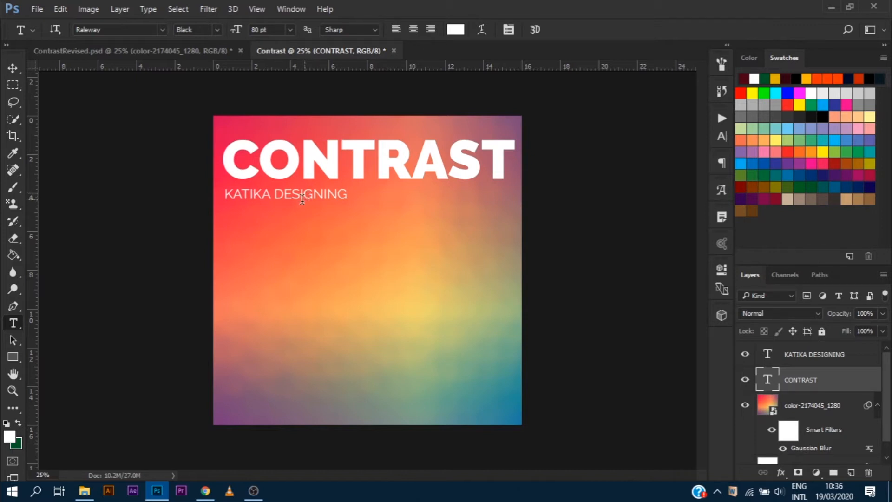
Draw a white circle about 736 px in diameter centred on the canvas's bottom-left corner with the Ellipse Tool
{"action": "left_click", "coordinate": [6, 352]}
{"action": "right_click", "coordinate": [6, 353]}
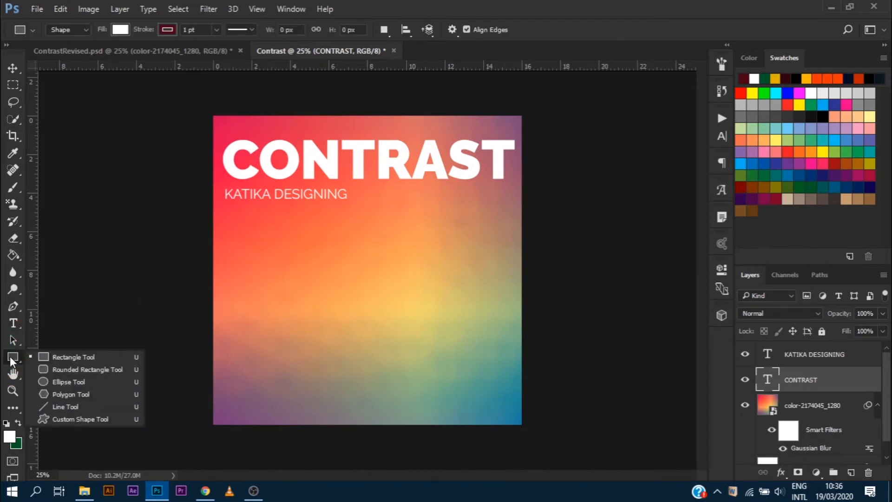
{"action": "left_click", "coordinate": [43, 378]}
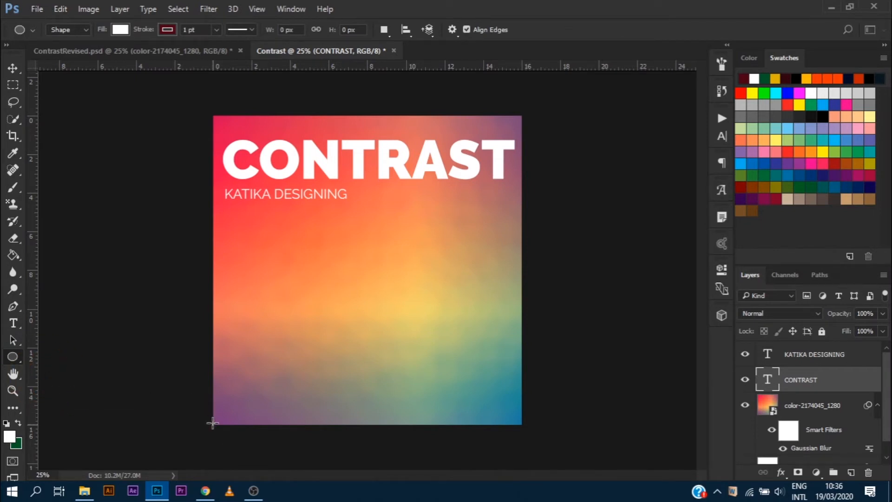
{"action": "left_click_drag", "start_coordinate": [212, 422], "coordinate": [273, 364]}
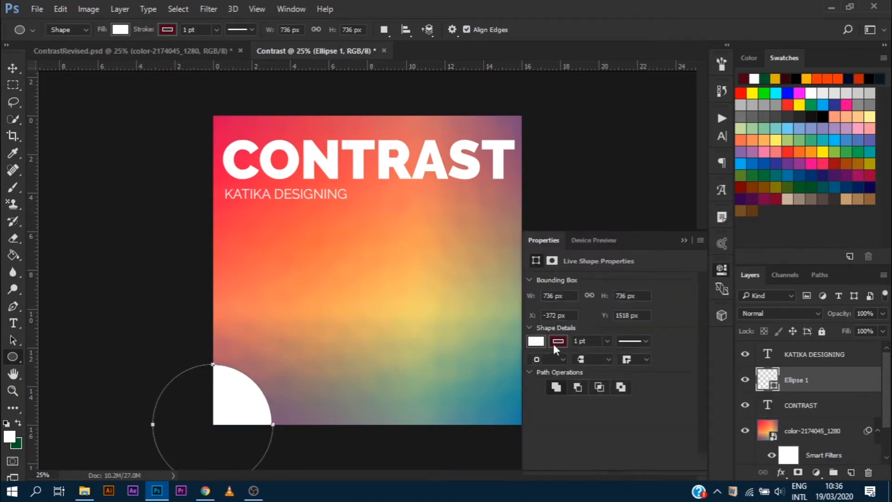
Remove the stroke from the large corner circle
{"action": "left_click", "coordinate": [554, 344]}
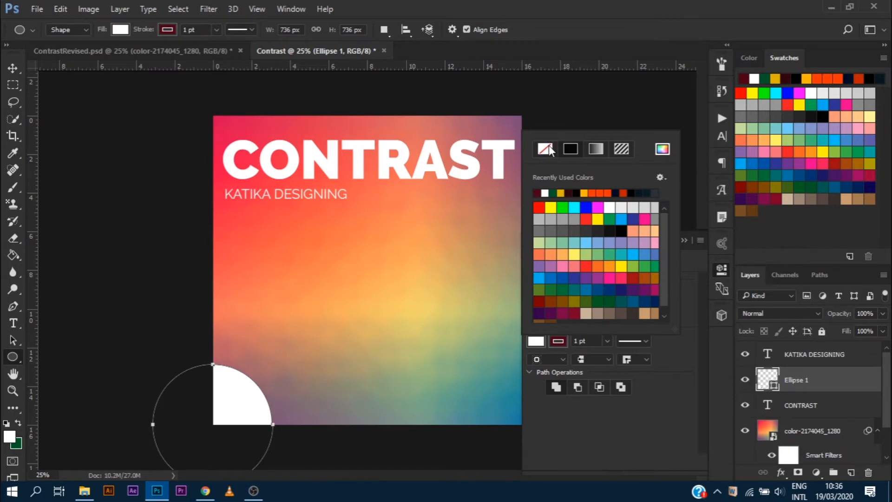
{"action": "left_click", "coordinate": [546, 149]}
{"action": "left_click", "coordinate": [695, 315]}
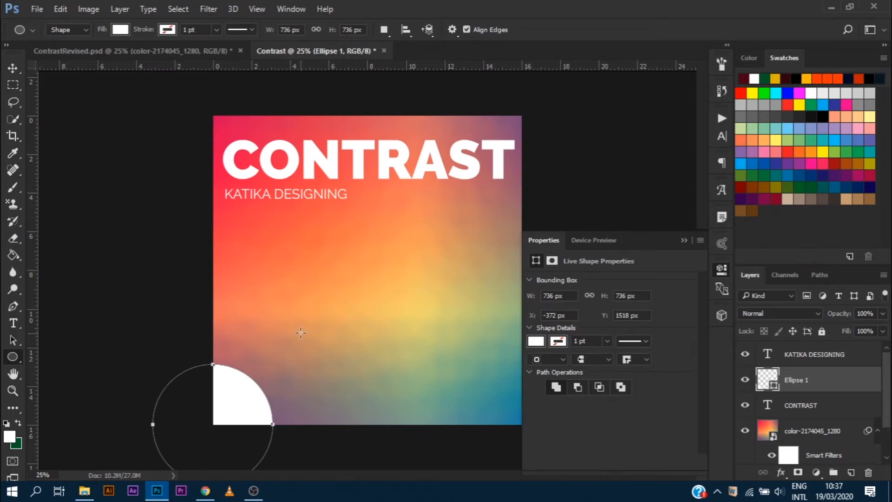
Switch the path operation to Combine Shapes and draw a circle about 264 px wide touching the large circle's upper-right edge
{"action": "left_click", "coordinate": [387, 31]}
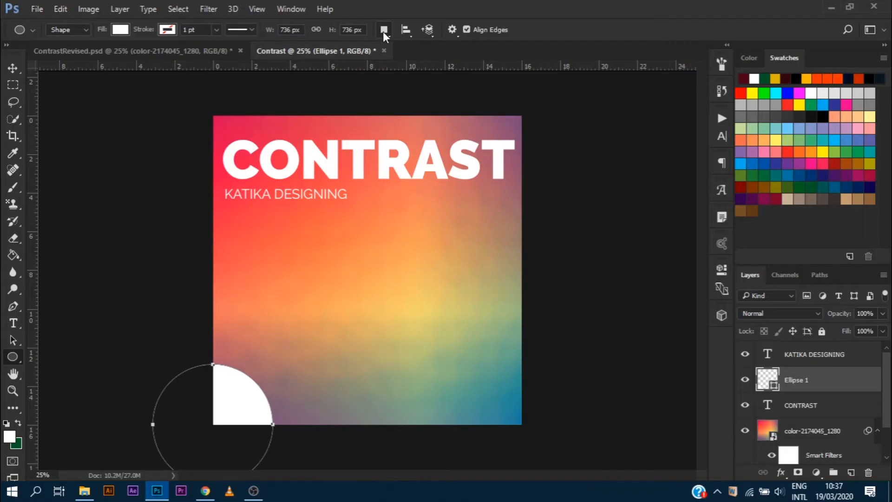
{"action": "left_click", "coordinate": [384, 31]}
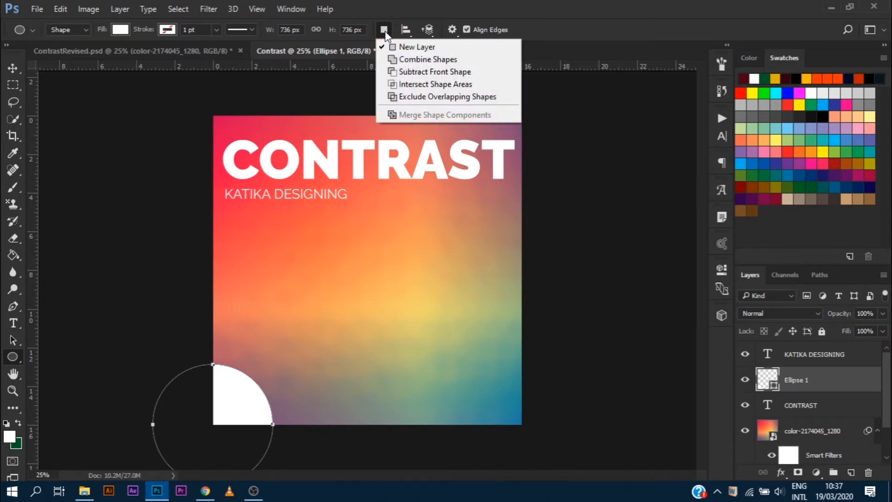
{"action": "left_click", "coordinate": [393, 60]}
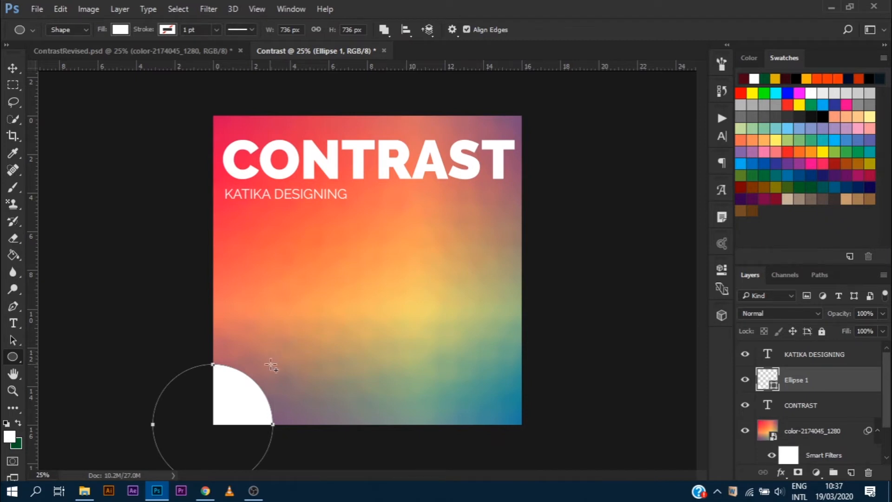
{"action": "left_click_drag", "start_coordinate": [270, 365], "coordinate": [317, 344]}
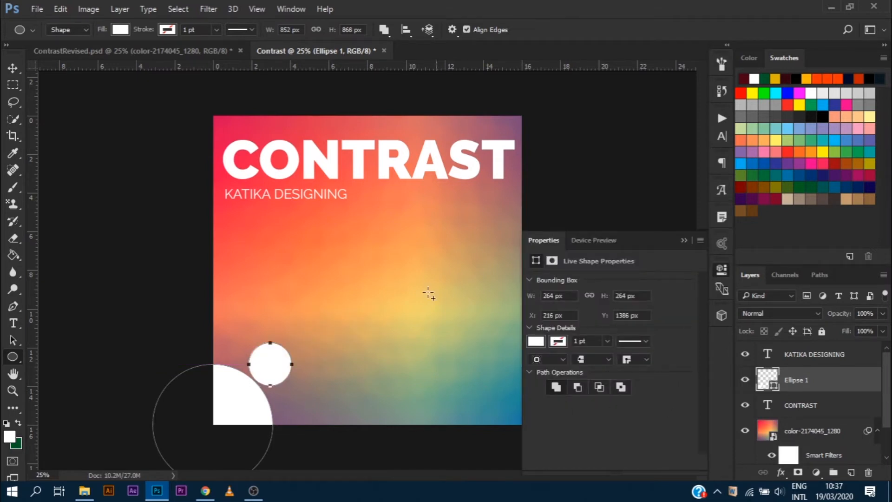
Try moving the large corner circle upward with the Path Selection Tool, and undo the moves
{"action": "left_click", "coordinate": [681, 240]}
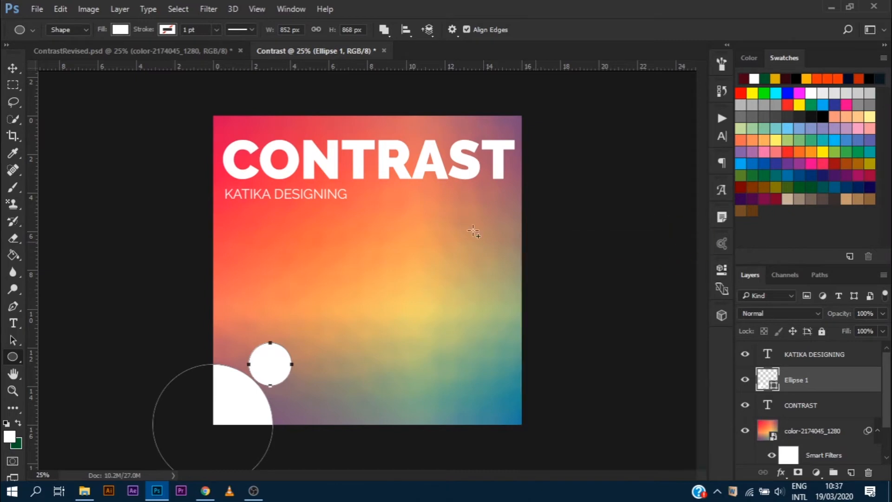
{"action": "left_click", "coordinate": [11, 339]}
{"action": "right_click", "coordinate": [11, 339]}
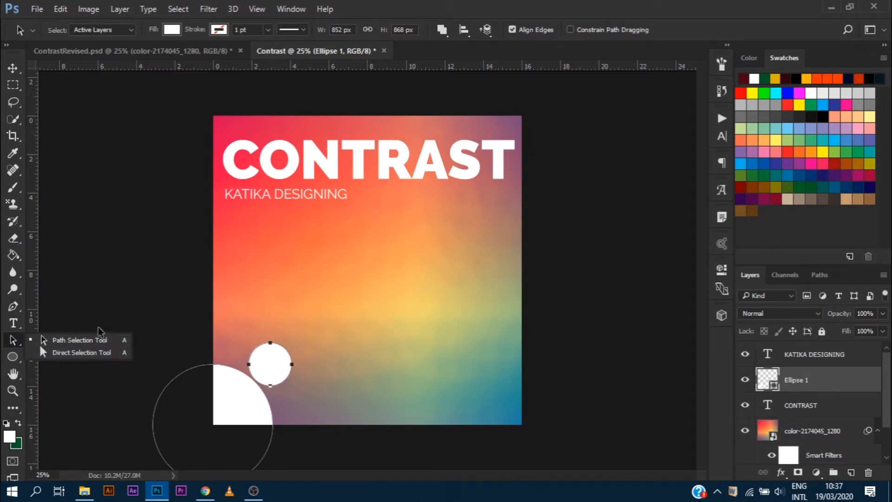
{"action": "left_click", "coordinate": [231, 394]}
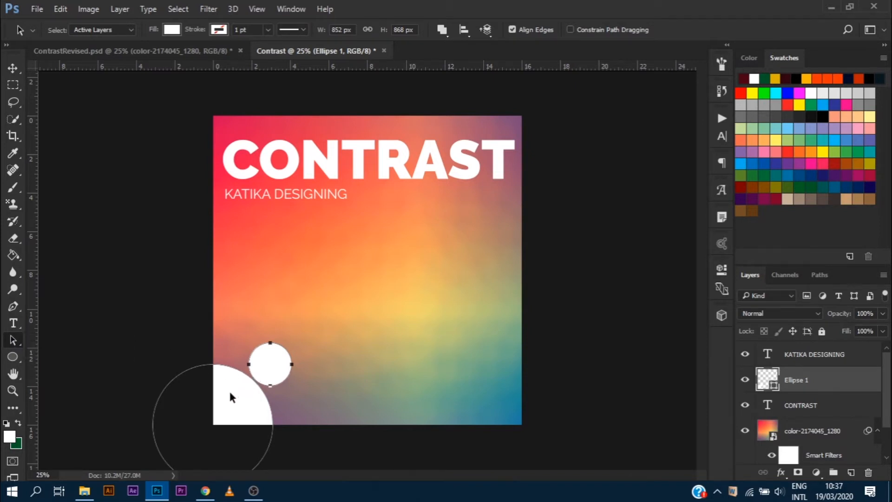
{"action": "left_click", "coordinate": [231, 394]}
{"action": "left_click_drag", "start_coordinate": [230, 394], "coordinate": [224, 365]}
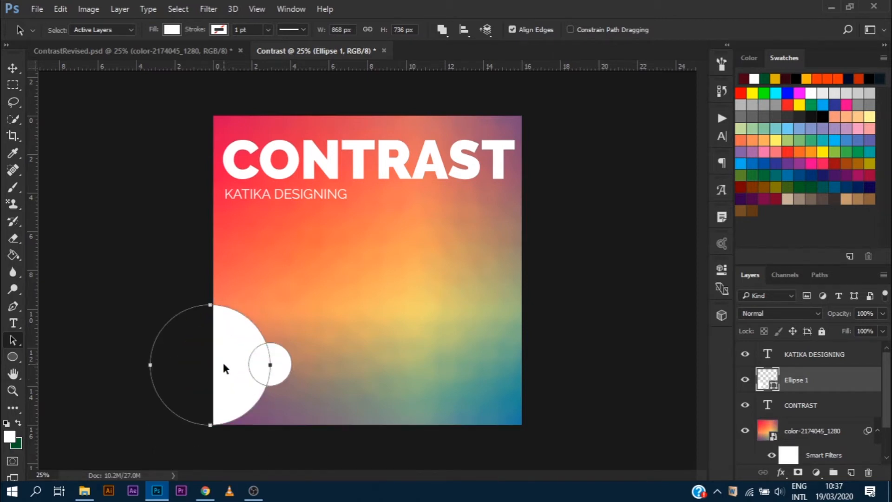
{"action": "key", "text": "ctrl+z"}
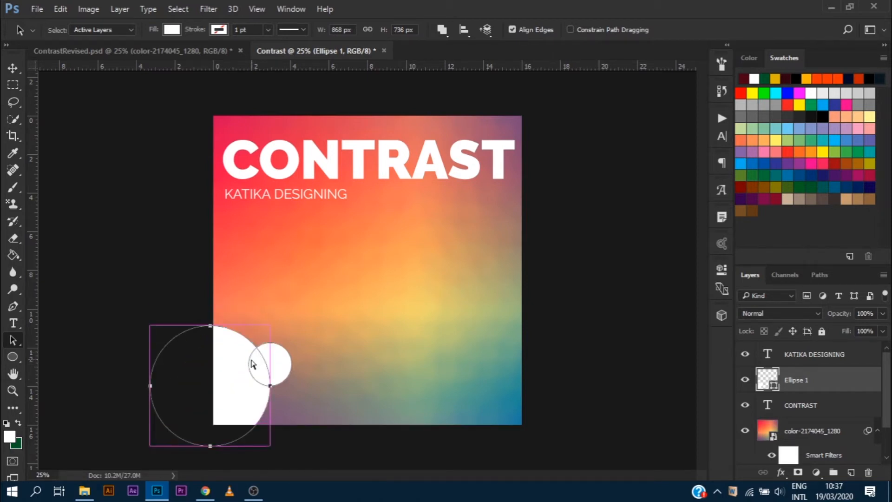
{"action": "key", "text": "ctrl+alt+z"}
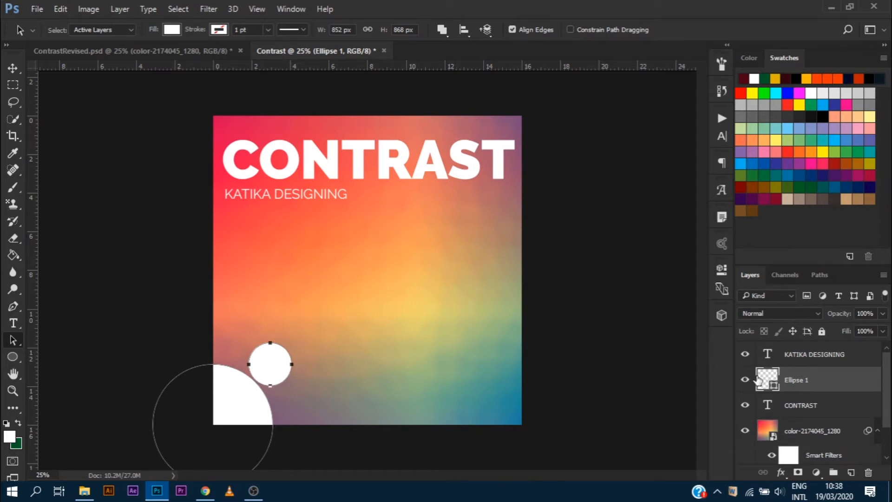
Duplicate the Ellipse 1 layer and move the copied circles over the right half of the CONTRAST heading with Free Transform
{"action": "left_click", "coordinate": [792, 407]}
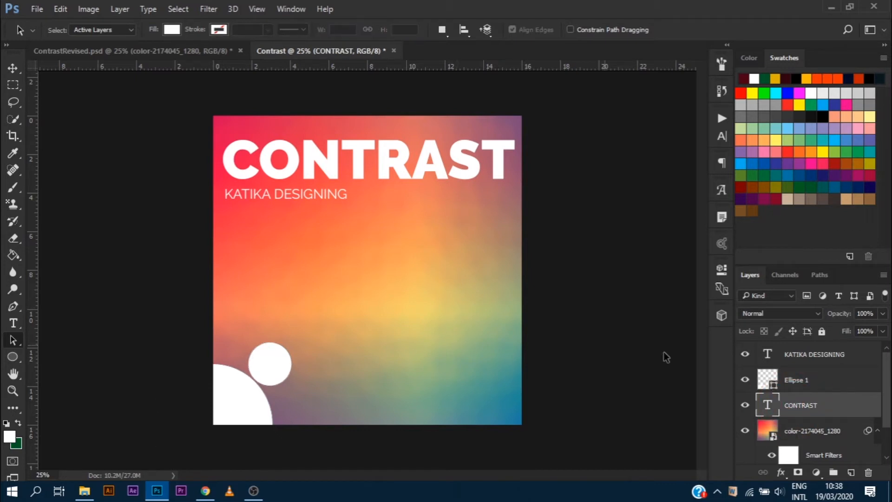
{"action": "left_click", "coordinate": [814, 386]}
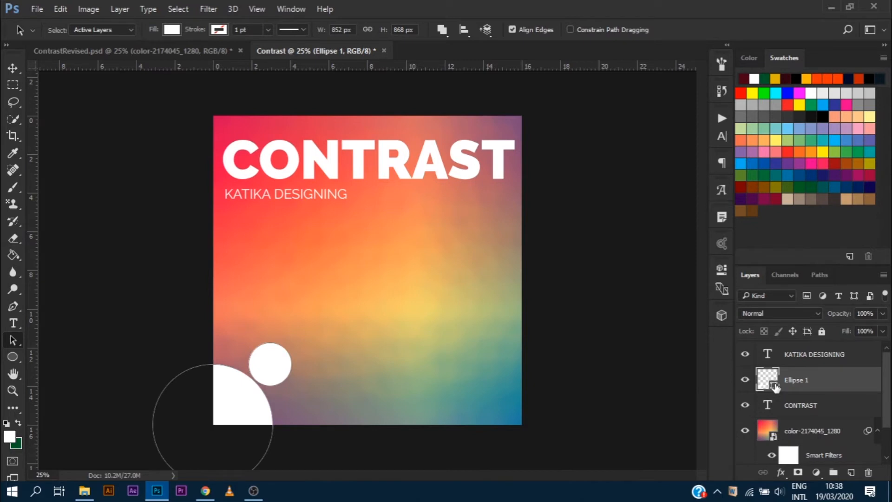
{"action": "key", "text": "ctrl+j"}
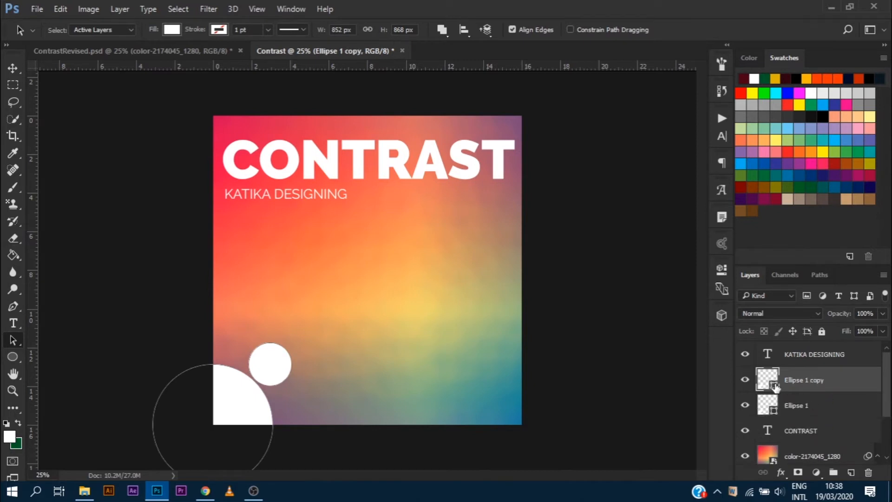
{"action": "left_click_drag", "start_coordinate": [775, 386], "coordinate": [776, 387]}
{"action": "key", "text": "ctrl+t"}
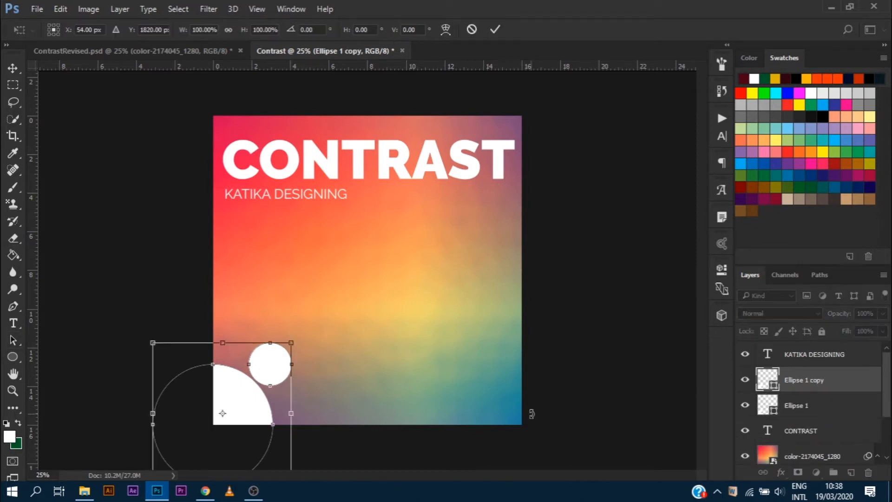
{"action": "left_click_drag", "start_coordinate": [236, 375], "coordinate": [447, 172]}
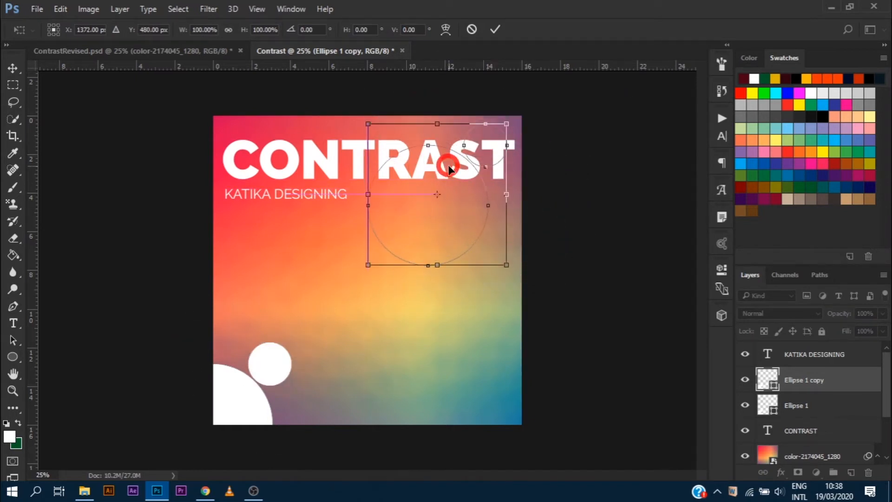
Flip the copied circles horizontally and vertically
{"action": "right_click", "coordinate": [448, 166]}
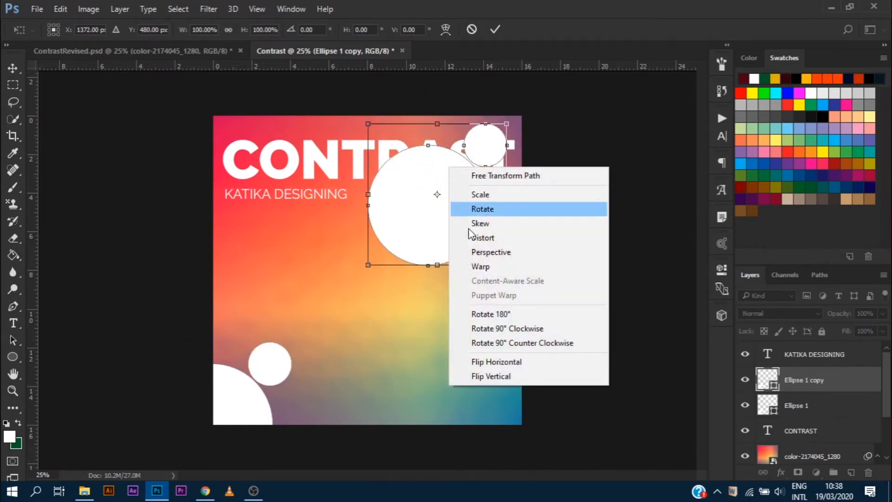
{"action": "left_click", "coordinate": [478, 362]}
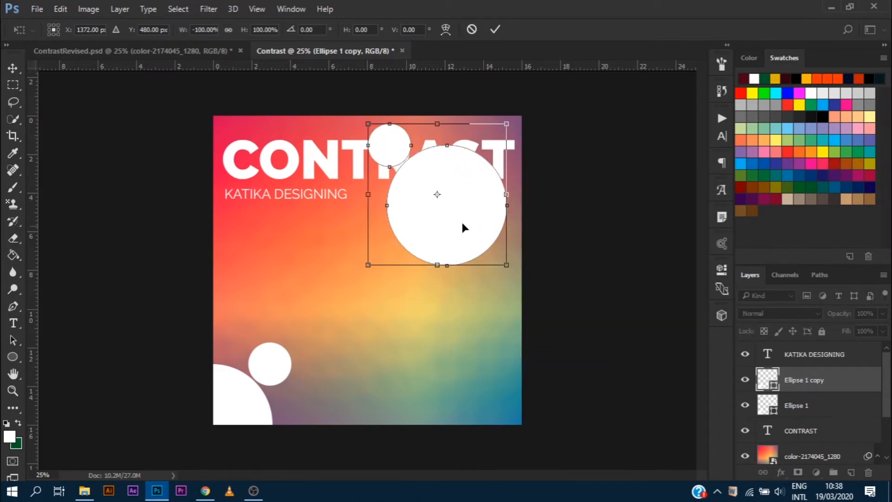
{"action": "right_click", "coordinate": [466, 217]}
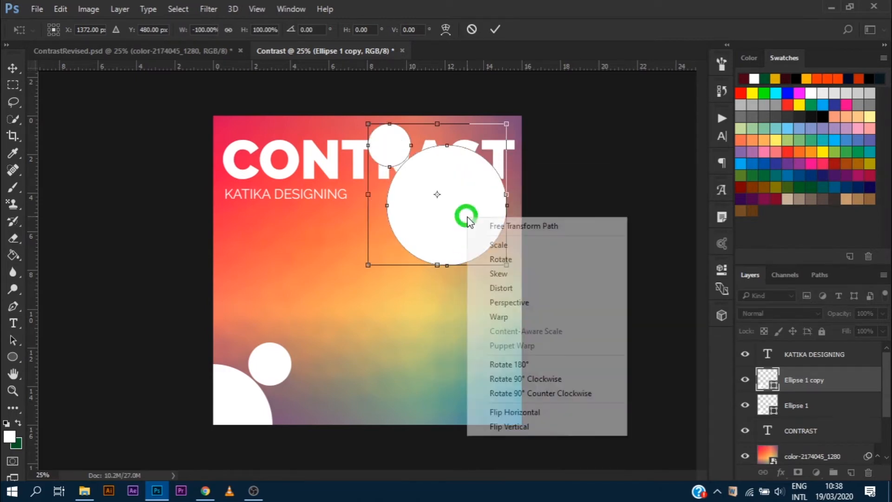
{"action": "left_click", "coordinate": [497, 426]}
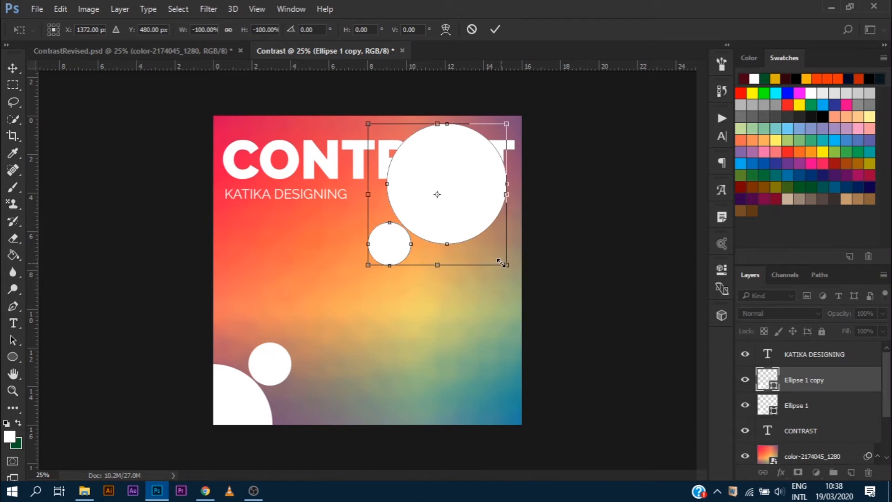
Scale the flipped circles down to about 174 × 178 px overall and place them on the canvas's top-right corner
{"action": "left_click_drag", "start_coordinate": [501, 263], "coordinate": [527, 112]}
{"action": "key", "text": "Return"}
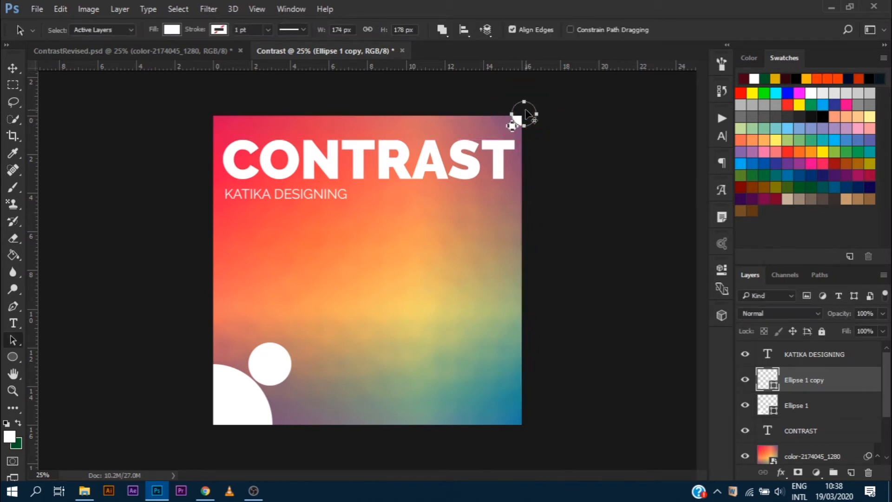
{"action": "left_click", "coordinate": [13, 68]}
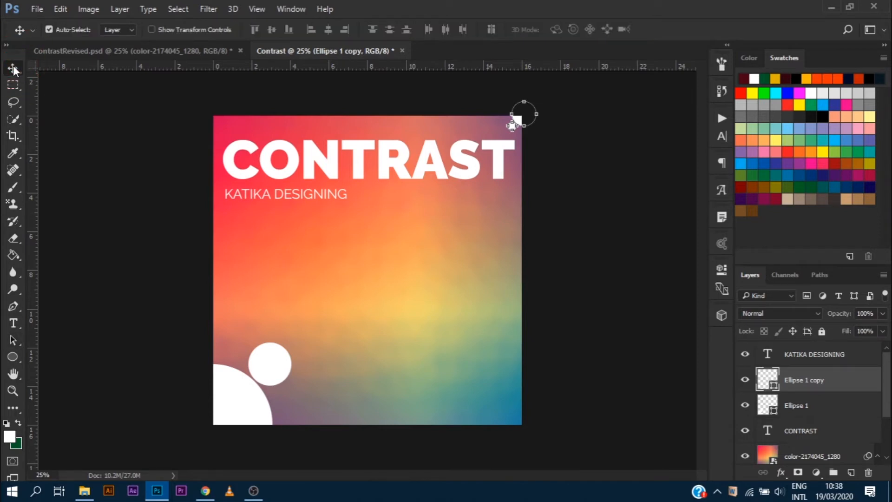
{"action": "left_click", "coordinate": [372, 257]}
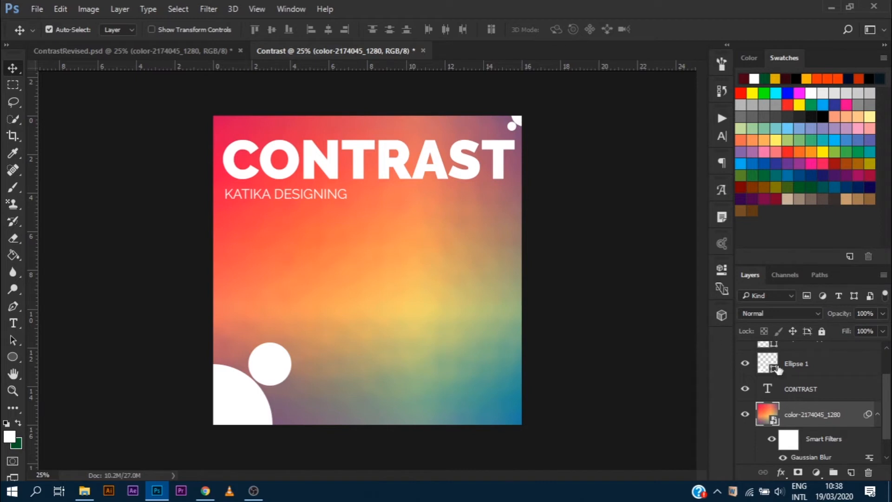
Lower the opacity of the Ellipse 1 and Ellipse 1 copy layers together to 72%
{"action": "double_click", "coordinate": [806, 367]}
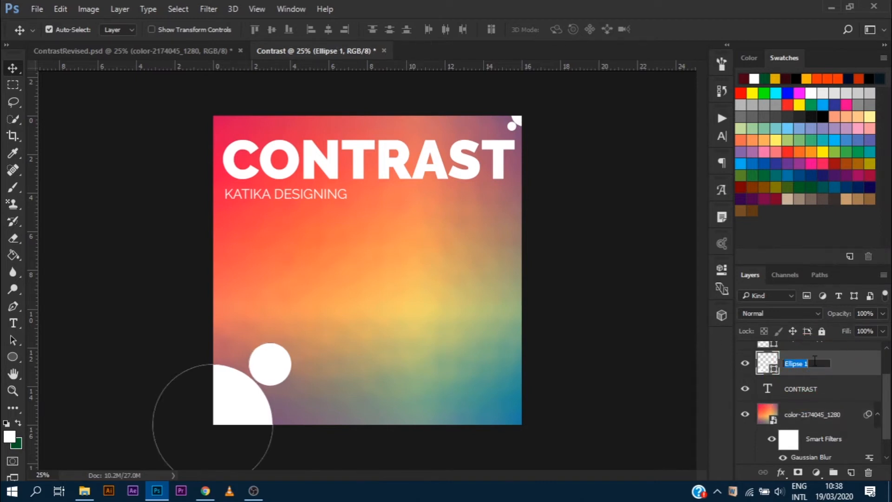
{"action": "left_click", "coordinate": [869, 348]}
{"action": "left_click", "coordinate": [818, 375], "text": "shift"}
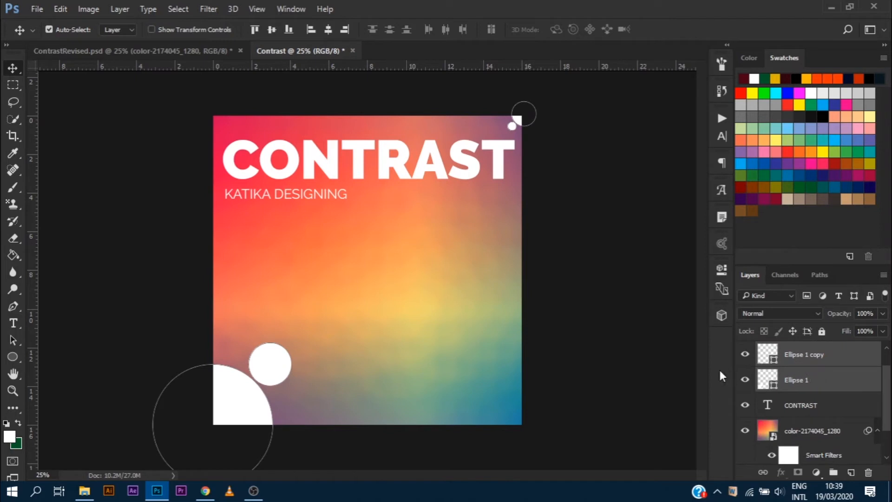
{"action": "left_click", "coordinate": [802, 381]}
{"action": "key", "text": "ctrl"}
{"action": "left_click", "coordinate": [810, 364], "text": "ctrl"}
{"action": "mouse_move", "coordinate": [844, 317]}
{"action": "left_mouse_down"}
{"action": "mouse_move", "coordinate": [822, 318]}
{"action": "mouse_move", "coordinate": [836, 316]}
{"action": "left_mouse_up"}
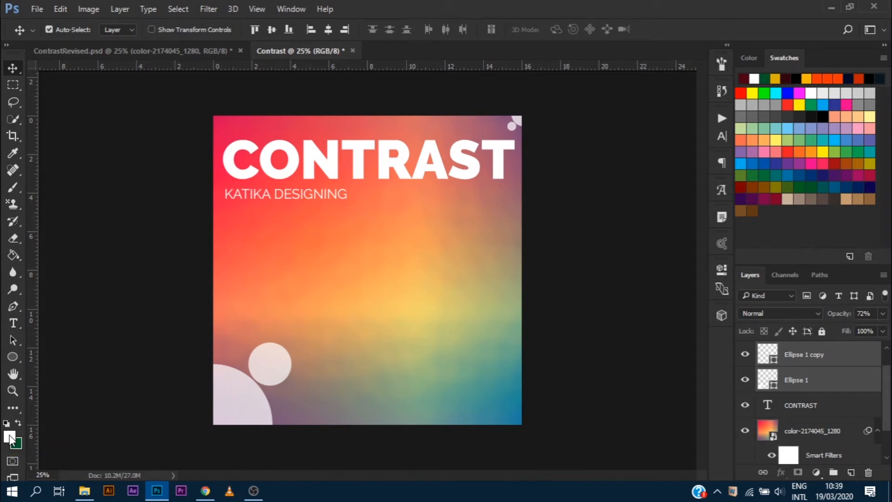
Recolour the whole CONTRAST heading with the pink da1052 sampled from the background's top-left corner
{"action": "key", "text": "t"}
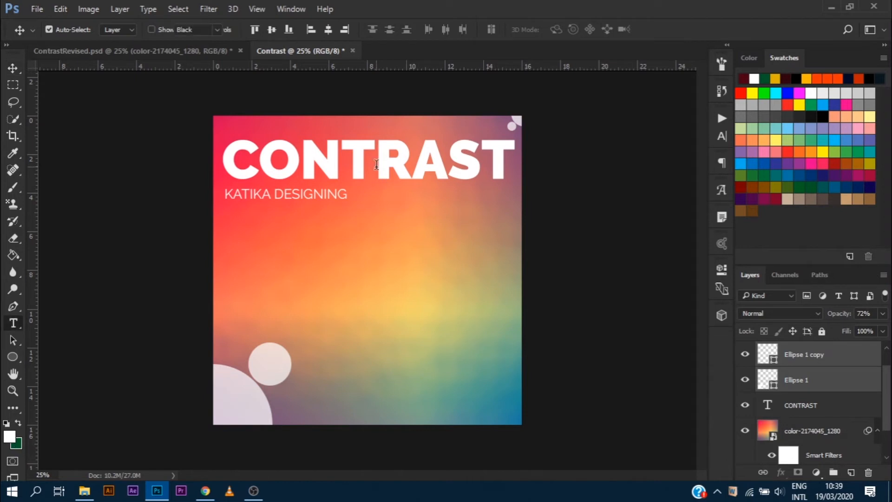
{"action": "left_click", "coordinate": [377, 164]}
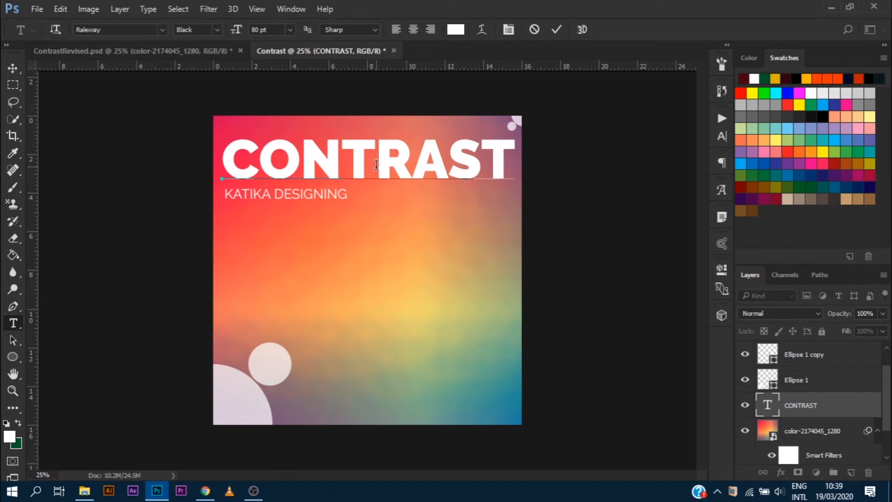
{"action": "key", "text": "ctrl+a"}
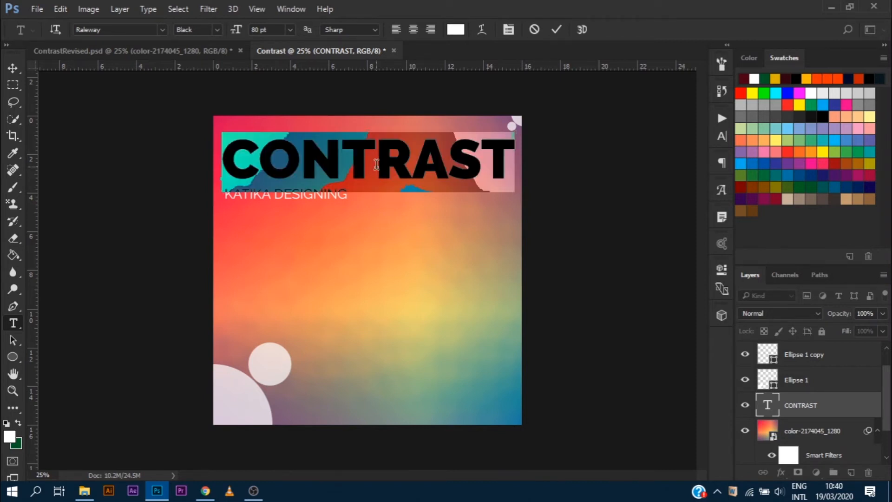
{"action": "left_click", "coordinate": [456, 30]}
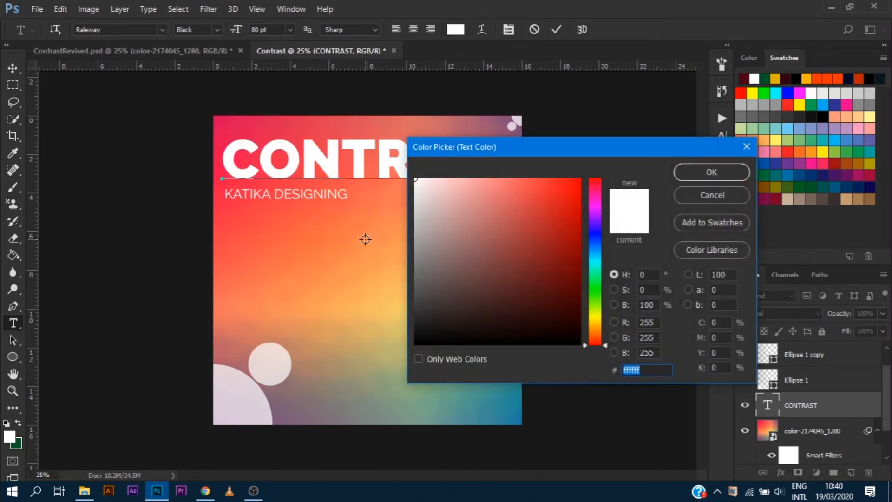
{"action": "left_click", "coordinate": [225, 126]}
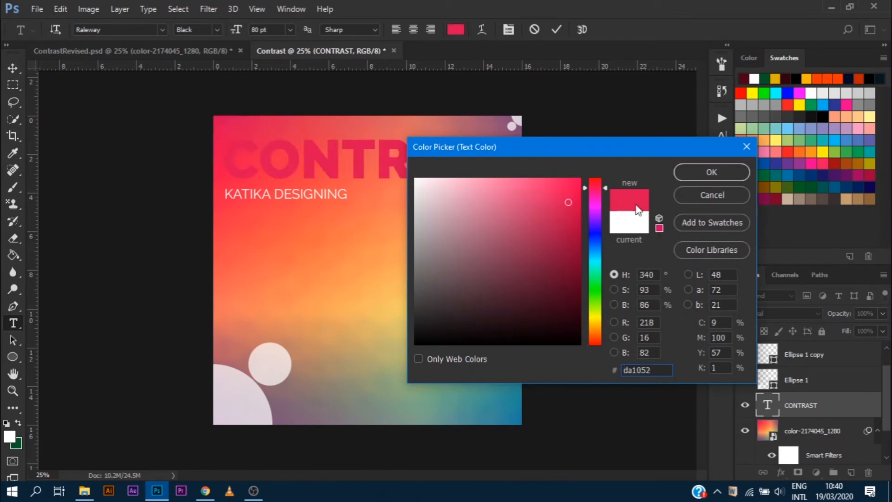
{"action": "left_click", "coordinate": [710, 172]}
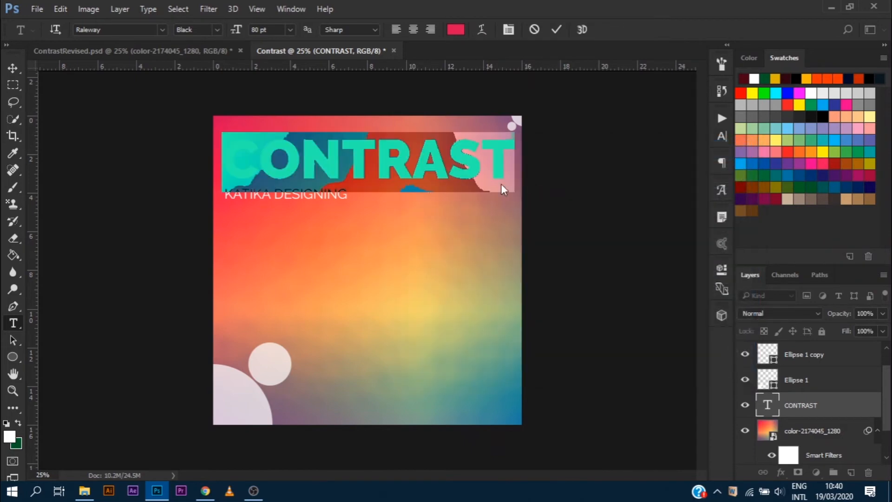
{"action": "left_click", "coordinate": [428, 300]}
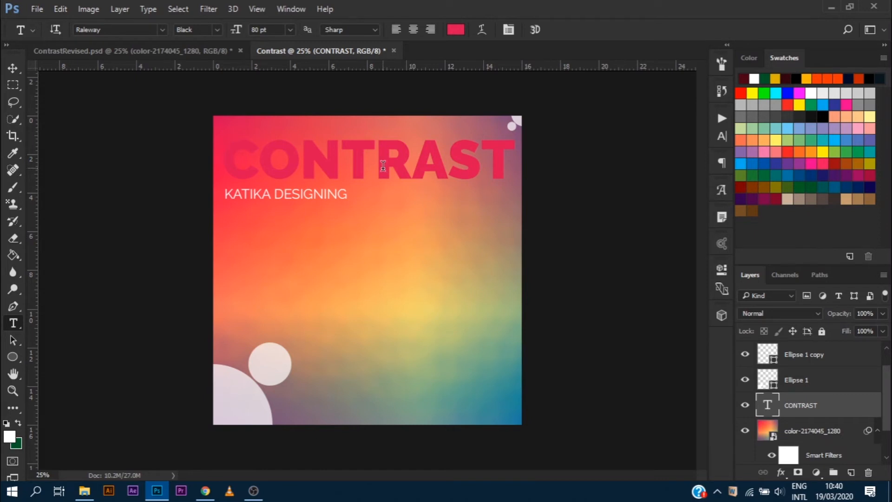
Try the sampled pink db1552 and black on the whole CONTRAST heading, and settle on white ffffff
{"action": "left_click", "coordinate": [383, 166]}
{"action": "double_click", "coordinate": [383, 166]}
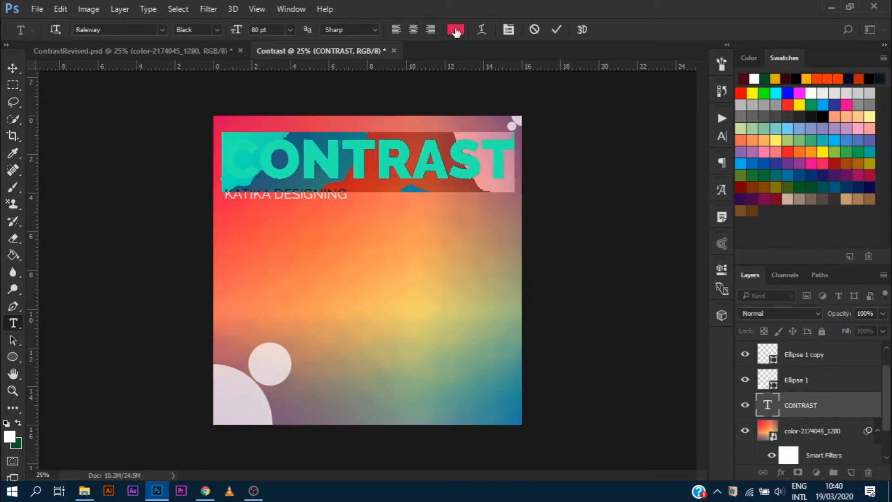
{"action": "left_click", "coordinate": [456, 30]}
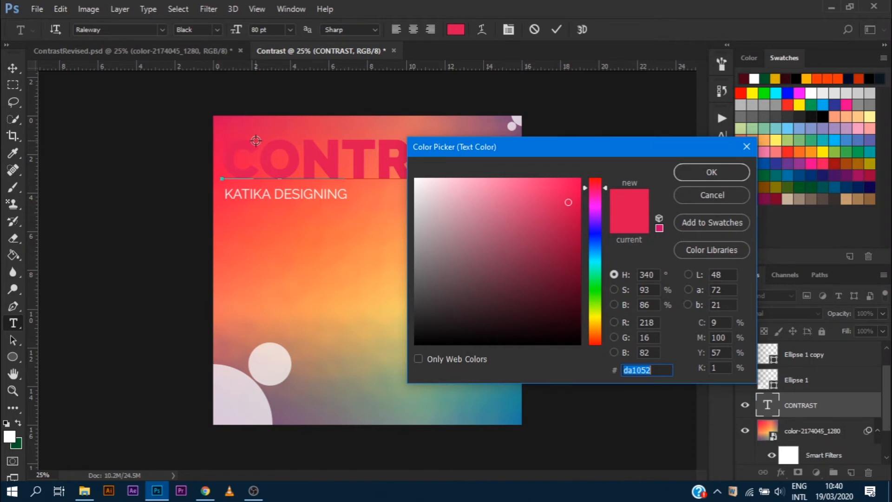
{"action": "left_click", "coordinate": [232, 126]}
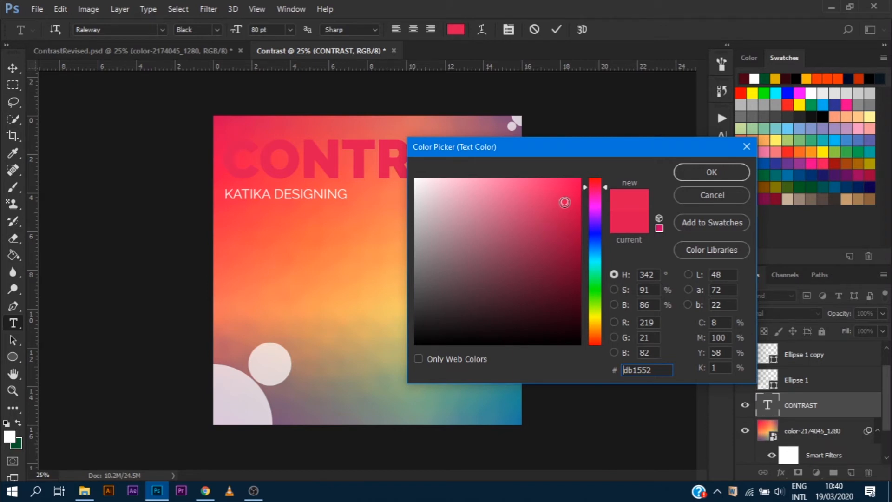
{"action": "mouse_move", "coordinate": [564, 202]}
{"action": "left_mouse_down"}
{"action": "mouse_move", "coordinate": [373, 183]}
{"action": "mouse_move", "coordinate": [360, 166]}
{"action": "left_mouse_up"}
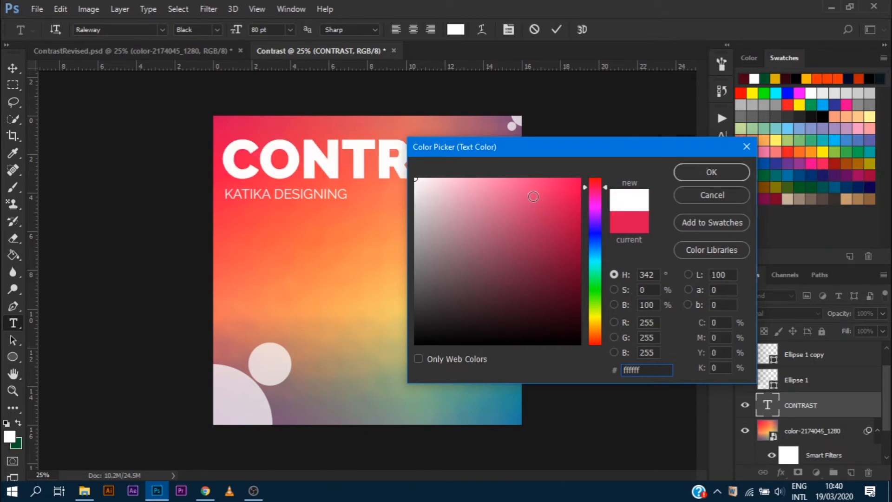
{"action": "left_click_drag", "start_coordinate": [557, 199], "coordinate": [558, 266]}
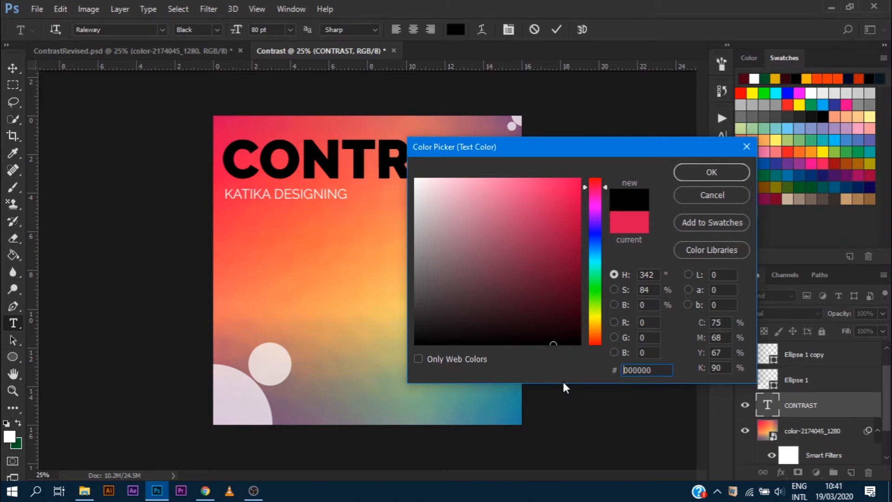
{"action": "left_click_drag", "start_coordinate": [547, 302], "coordinate": [273, 92]}
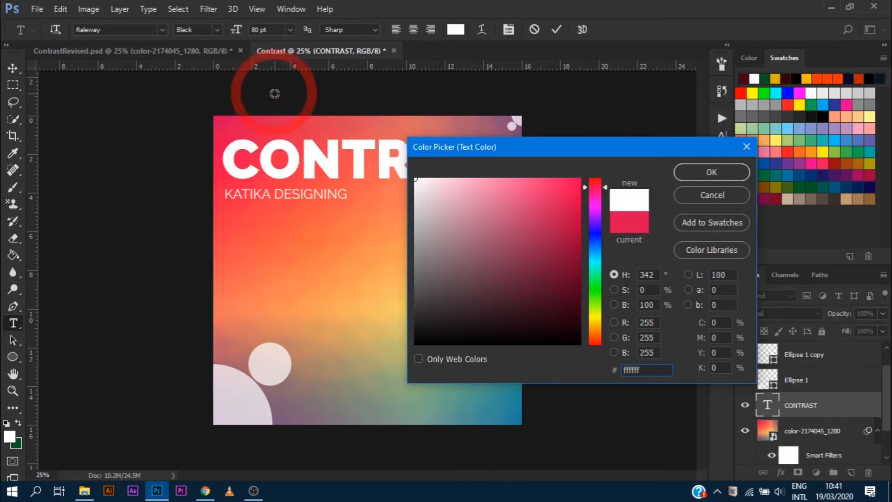
{"action": "left_click", "coordinate": [688, 169]}
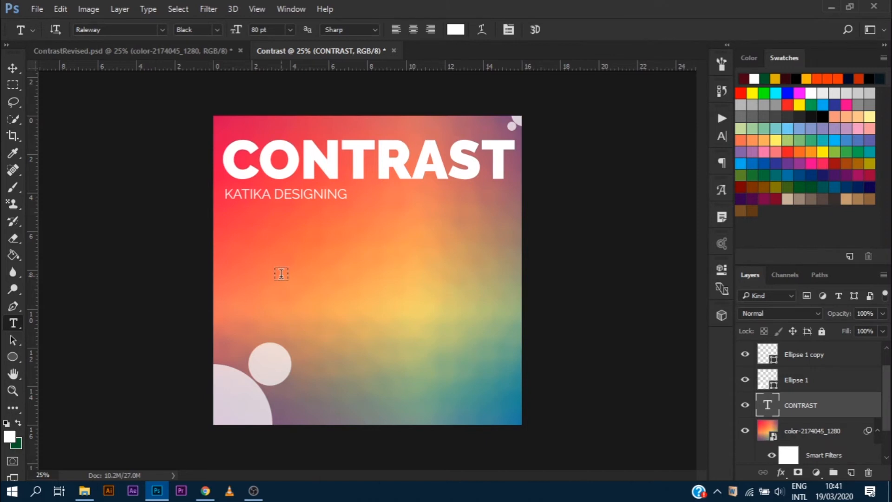
Add a white triangle-bulleted list below the subtitle: Font Contrast (Size & Weight), Shape Contrast (Size & Opacity), Color Contrast (Saturation & Values)
{"action": "right_click", "coordinate": [13, 356]}
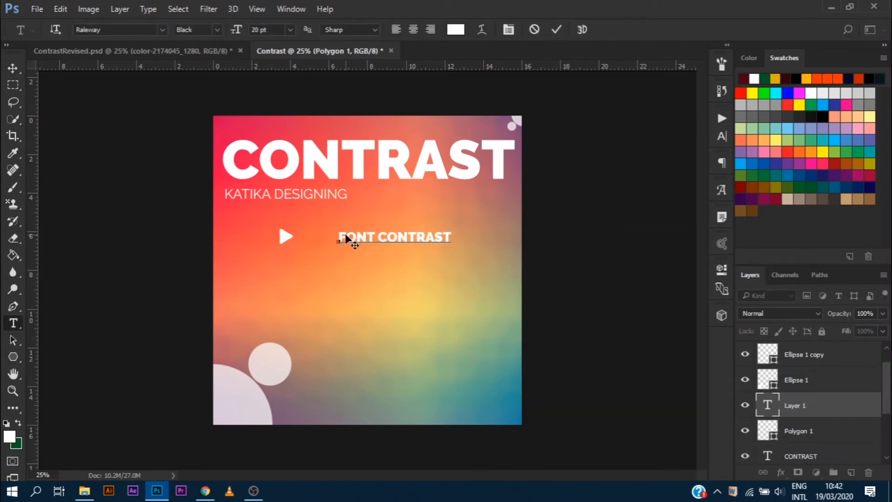
{"action": "type", "text": "ast (Size & Weight)"}
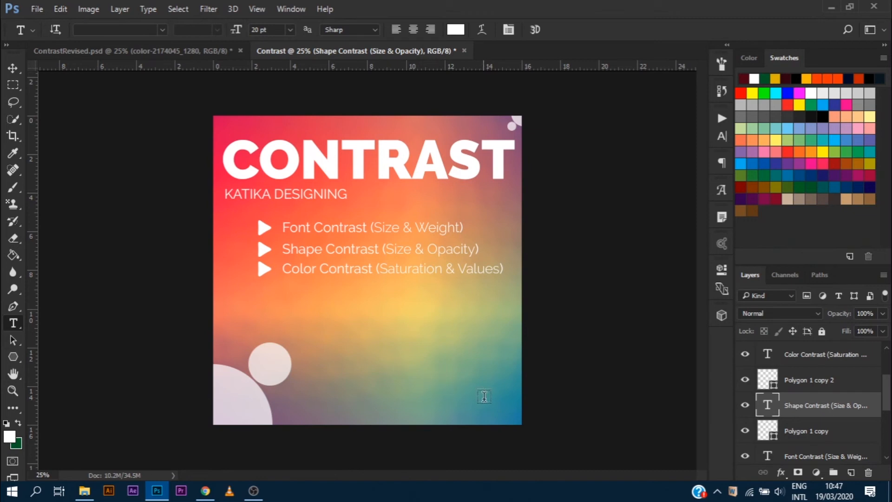
Add a Levels adjustment layer directly above the color-2174045_1280 background image
{"action": "key", "text": "v"}
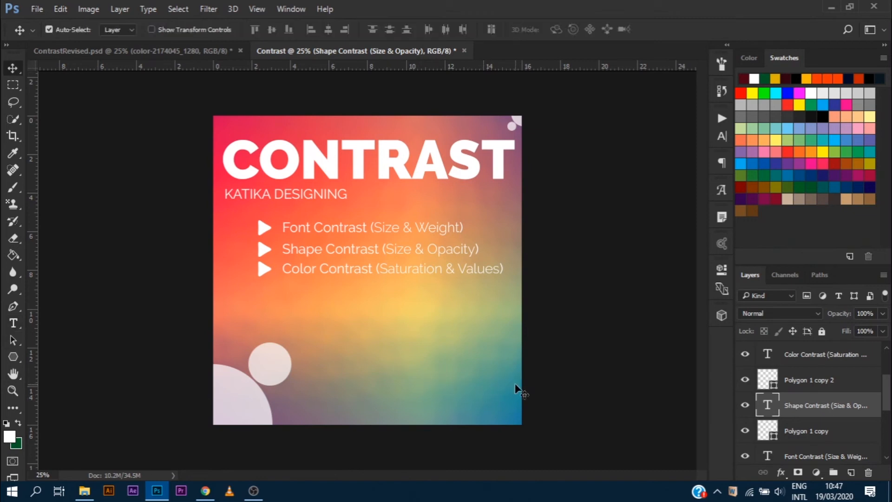
{"action": "left_click", "coordinate": [458, 373]}
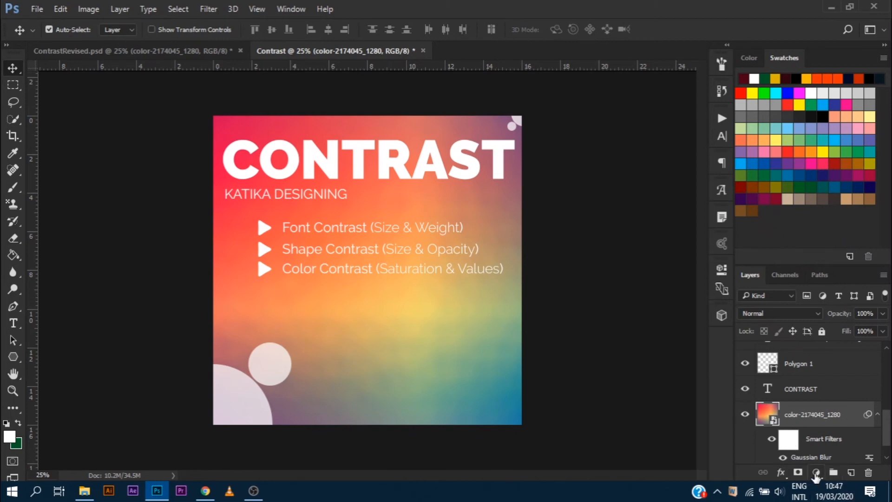
{"action": "left_click", "coordinate": [816, 473]}
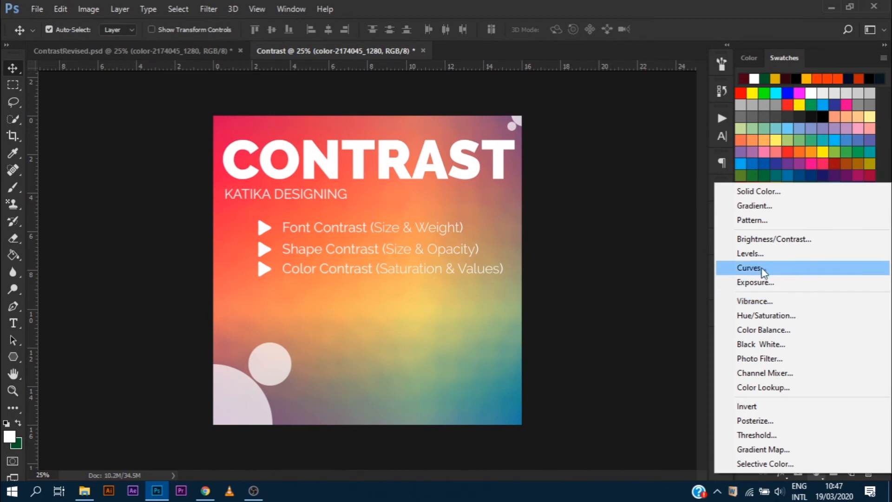
{"action": "left_click", "coordinate": [762, 254]}
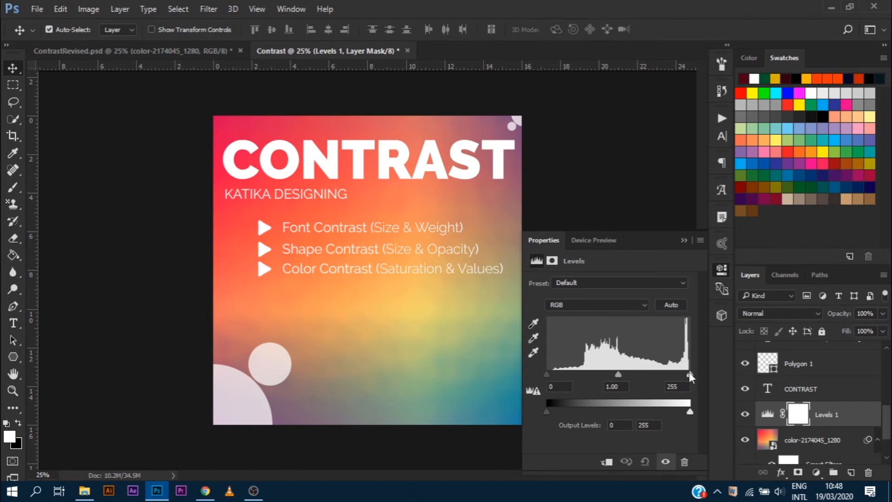
Try lowering the Levels white input to 223 and 179, return it to 255, and raise the black input to darken the background
{"action": "left_click_drag", "start_coordinate": [690, 375], "coordinate": [672, 374]}
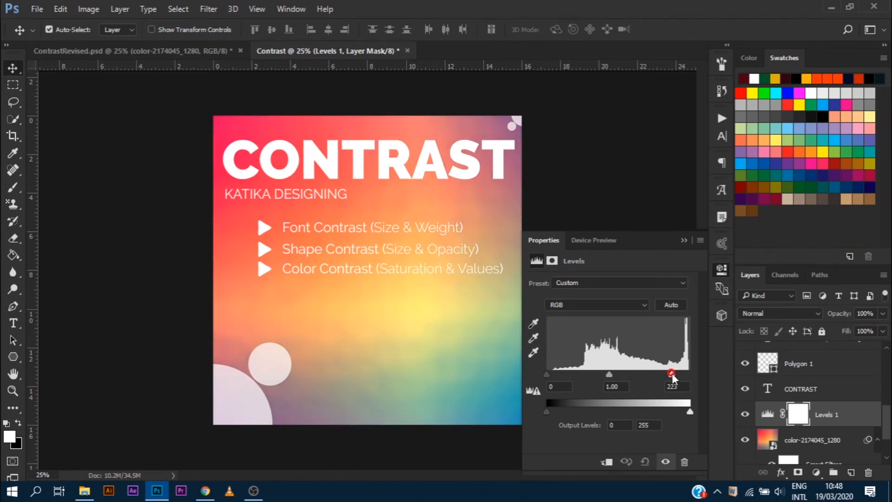
{"action": "left_click_drag", "start_coordinate": [672, 373], "coordinate": [647, 373]}
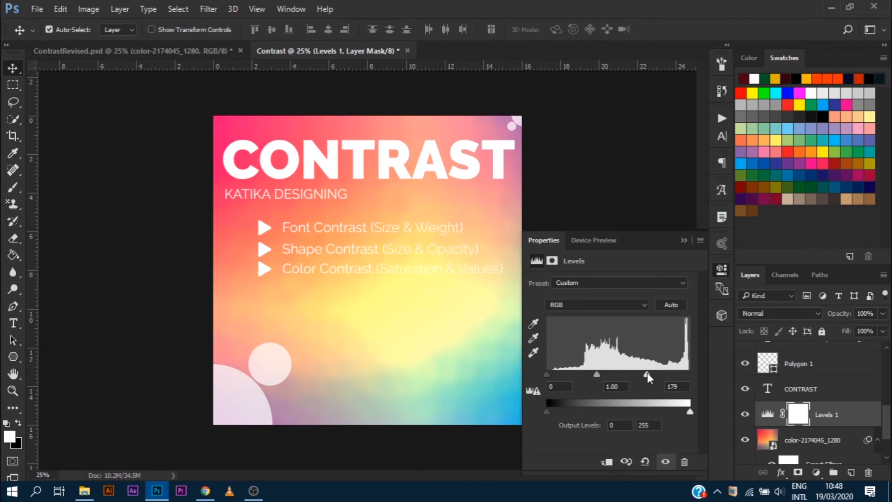
{"action": "left_click_drag", "start_coordinate": [648, 373], "coordinate": [703, 370]}
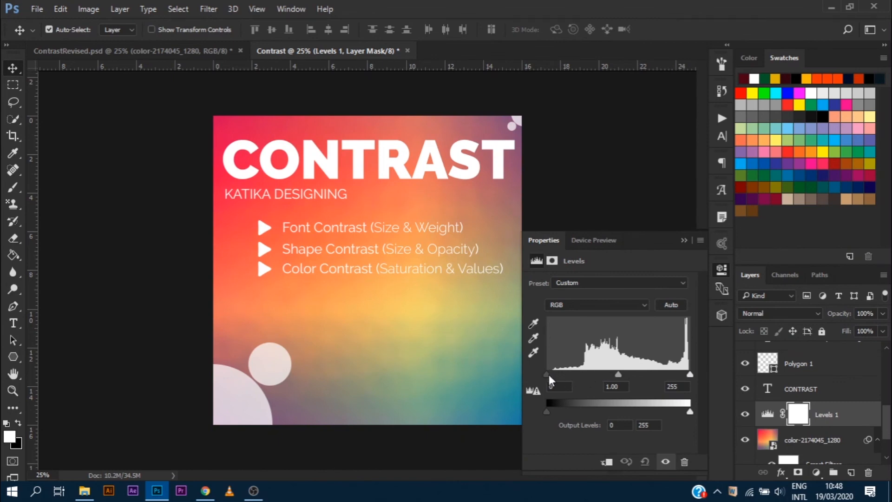
{"action": "left_click_drag", "start_coordinate": [549, 375], "coordinate": [576, 374]}
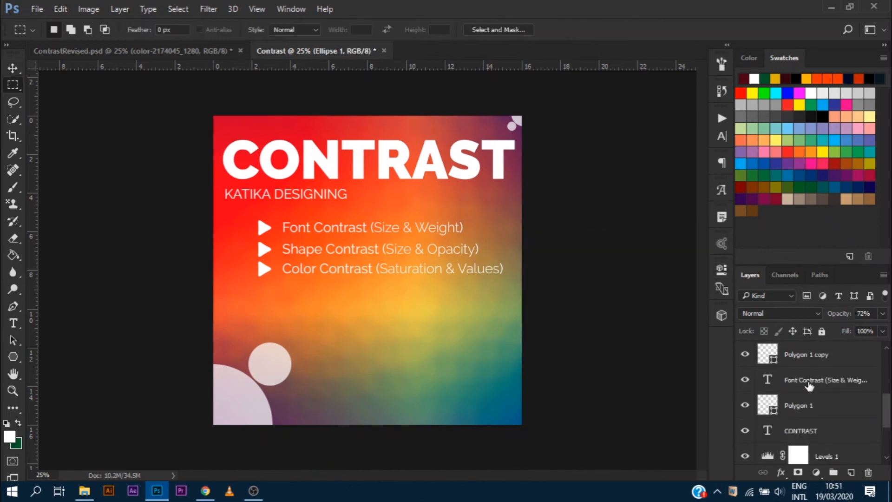
Gather the text layers above the ellipses and scale all the text and the three triangle bullets together to about 94.55%
{"action": "left_click_drag", "start_coordinate": [804, 377], "coordinate": [803, 401]}
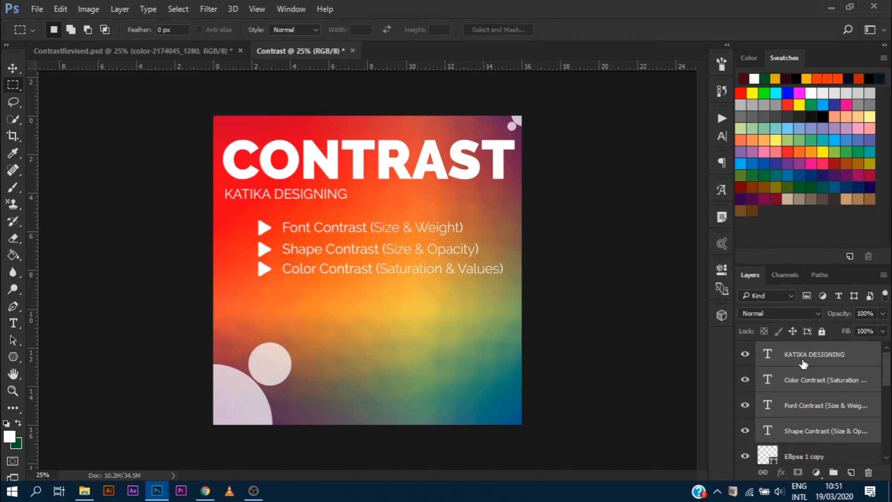
{"action": "scroll", "coordinate": [804, 363], "scroll_direction": "down", "scroll_amount": 1}
{"action": "scroll", "coordinate": [804, 364], "scroll_direction": "down", "scroll_amount": 4}
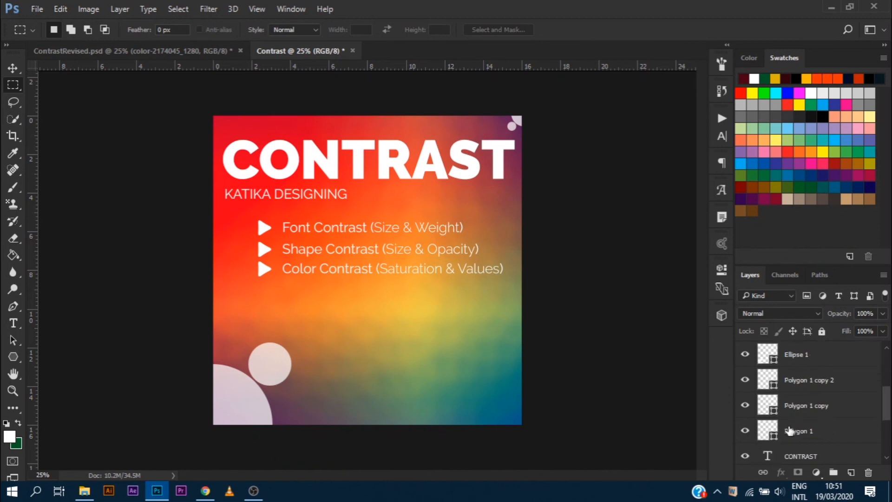
{"action": "left_click", "coordinate": [789, 385], "text": "ctrl"}
{"action": "left_click", "coordinate": [789, 395], "text": "ctrl"}
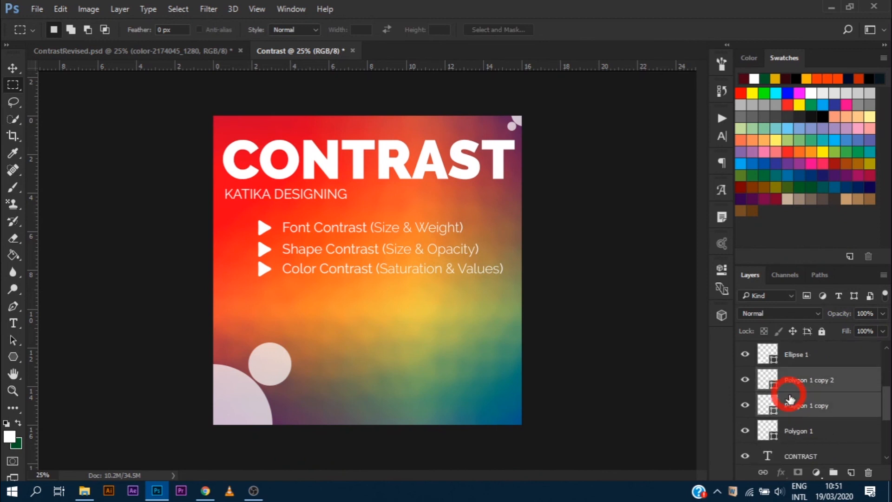
{"action": "left_click", "coordinate": [790, 431], "text": "ctrl"}
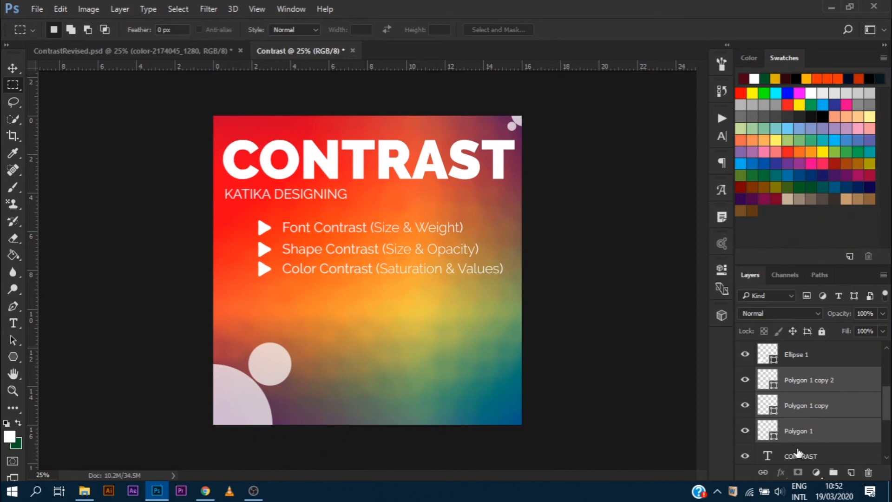
{"action": "left_click", "coordinate": [799, 453], "text": "ctrl"}
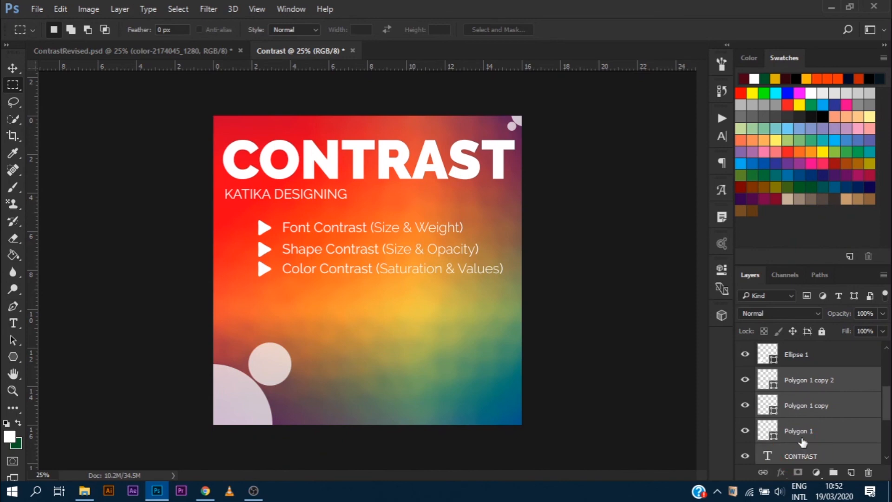
{"action": "key", "text": "ctrl+t"}
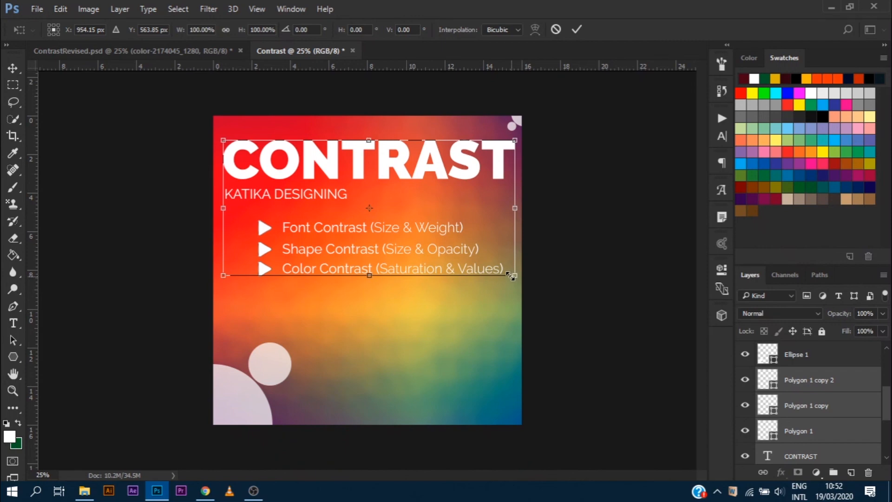
{"action": "left_click_drag", "start_coordinate": [511, 276], "coordinate": [505, 273]}
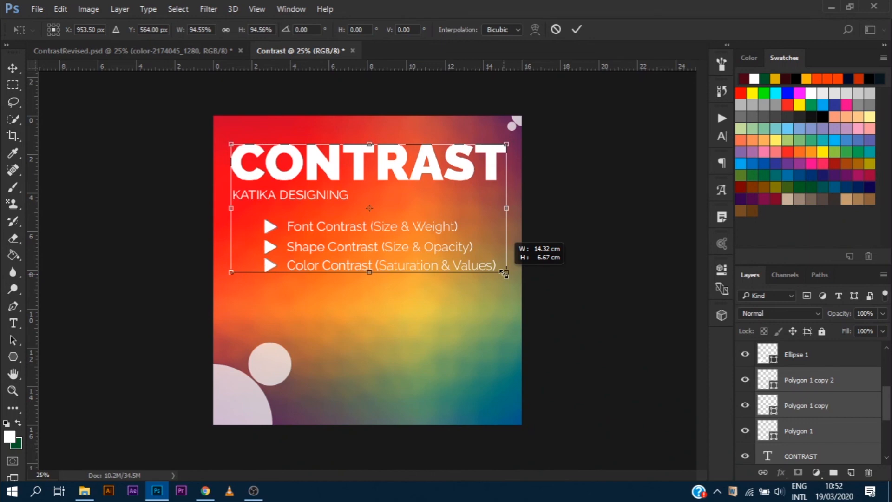
{"action": "left_click_drag", "start_coordinate": [505, 273], "coordinate": [504, 274]}
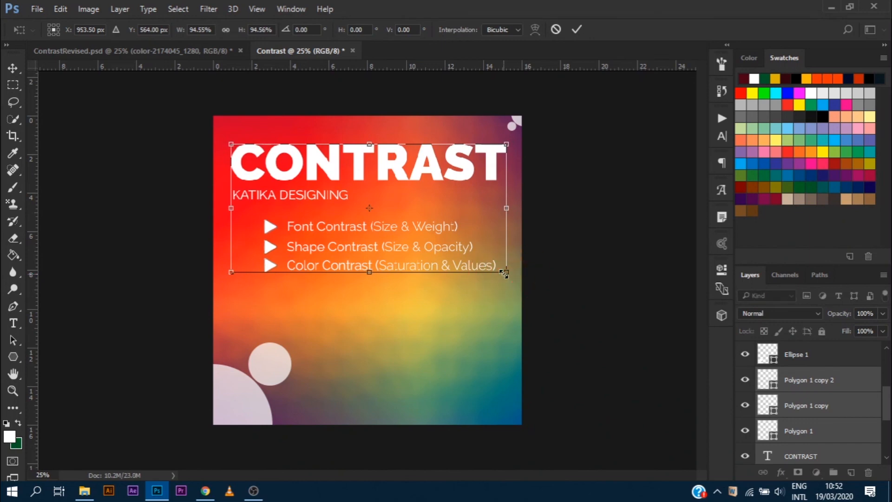
{"action": "key", "text": "m"}
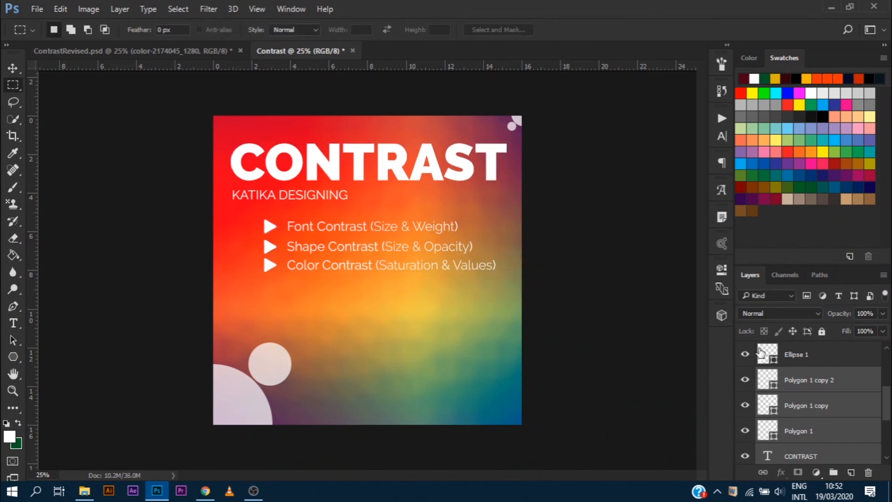
Group the heading, subtitle and bullet list, and centre the group horizontally on the canvas
{"action": "key", "text": "ctrl+g"}
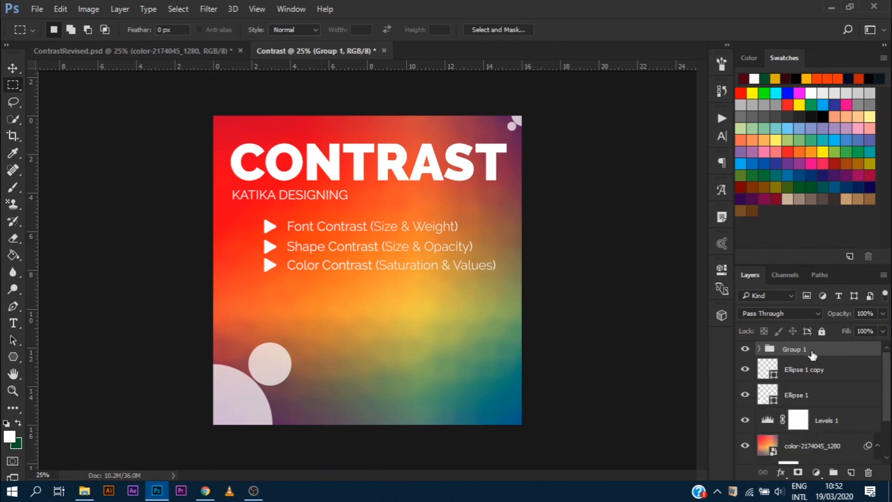
{"action": "key", "text": "ctrl+a"}
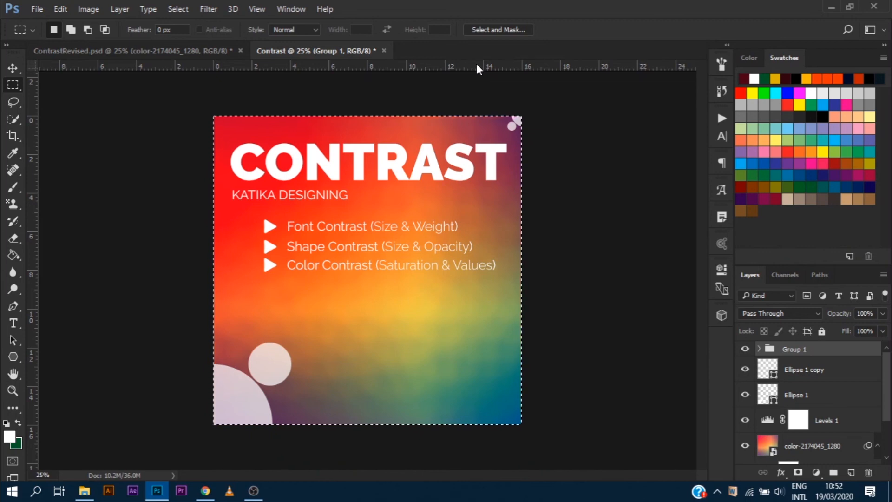
{"action": "key", "text": "v"}
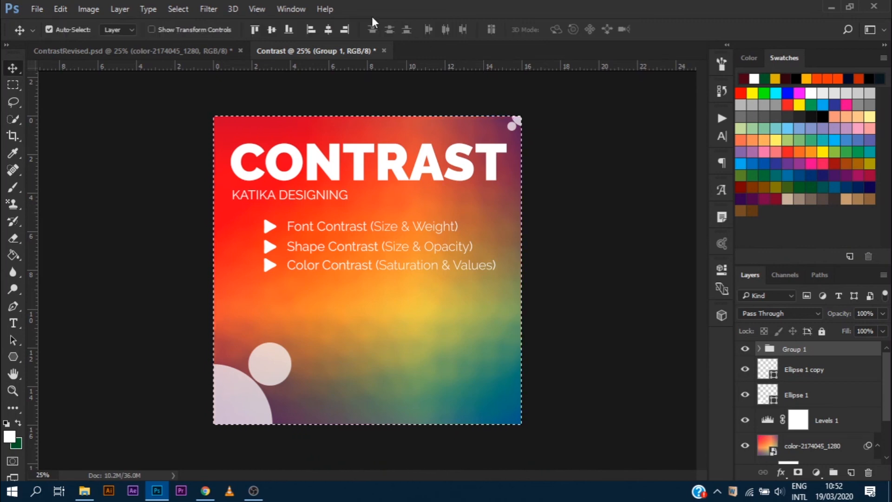
{"action": "left_click", "coordinate": [327, 29]}
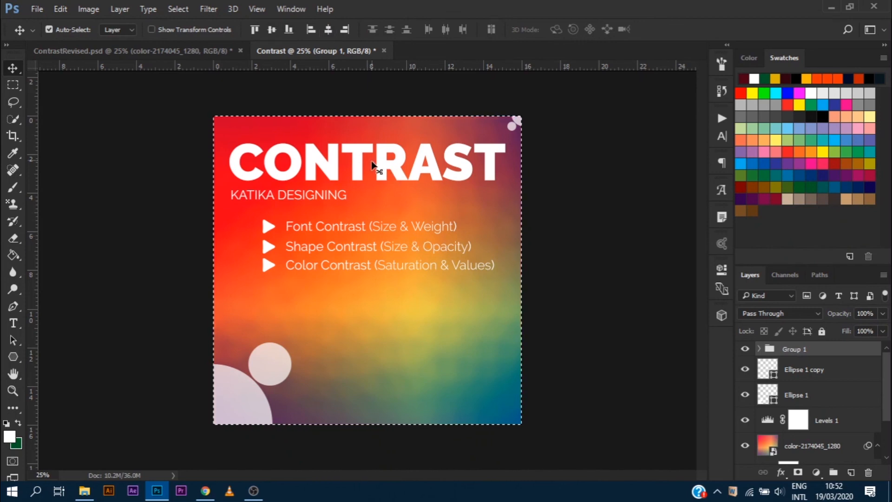
{"action": "key", "text": "ctrl+d"}
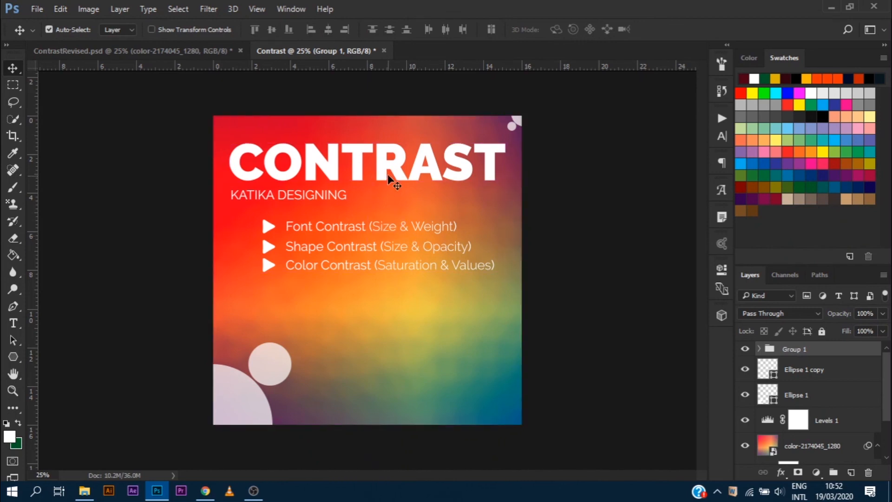
Move the text group straight down to a vertical position of 844 px
{"action": "key", "text": "ctrl+t"}
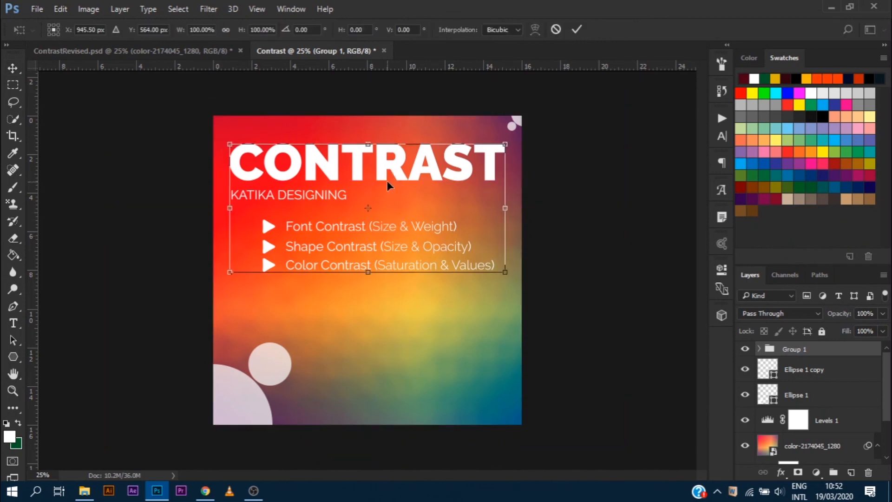
{"action": "left_click_drag", "start_coordinate": [388, 192], "coordinate": [387, 223]}
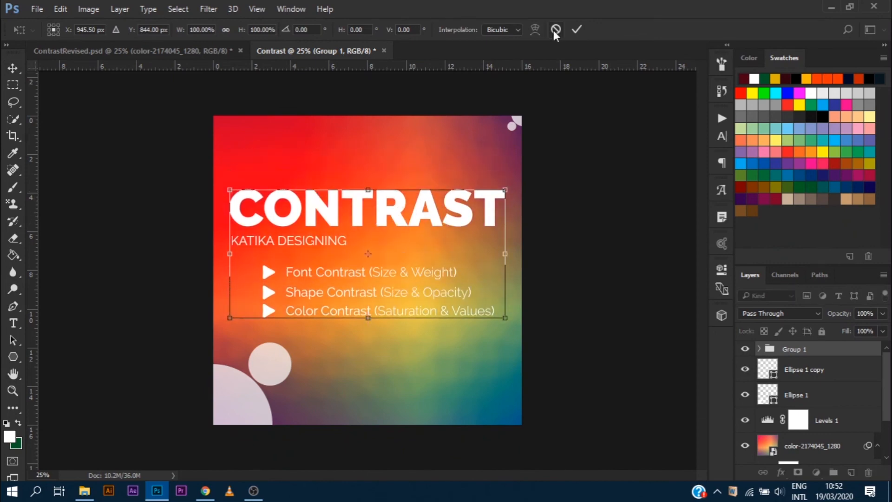
{"action": "left_click", "coordinate": [577, 29]}
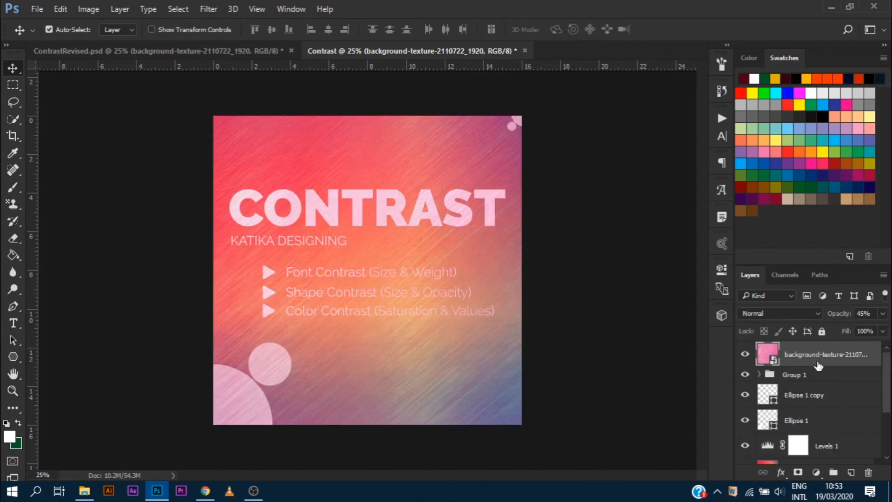
Move the background-texture layer directly below Levels 1 and set its blend mode to Overlay
{"action": "left_click_drag", "start_coordinate": [819, 366], "coordinate": [814, 456]}
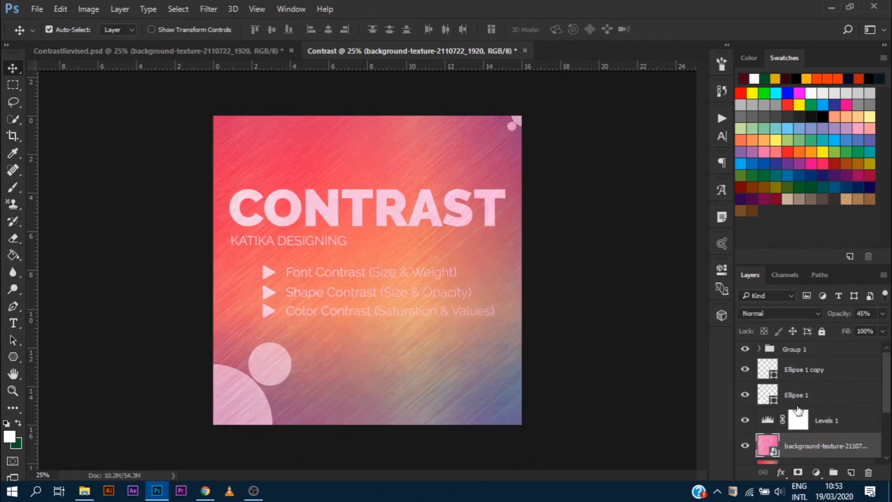
{"action": "left_click", "coordinate": [811, 313]}
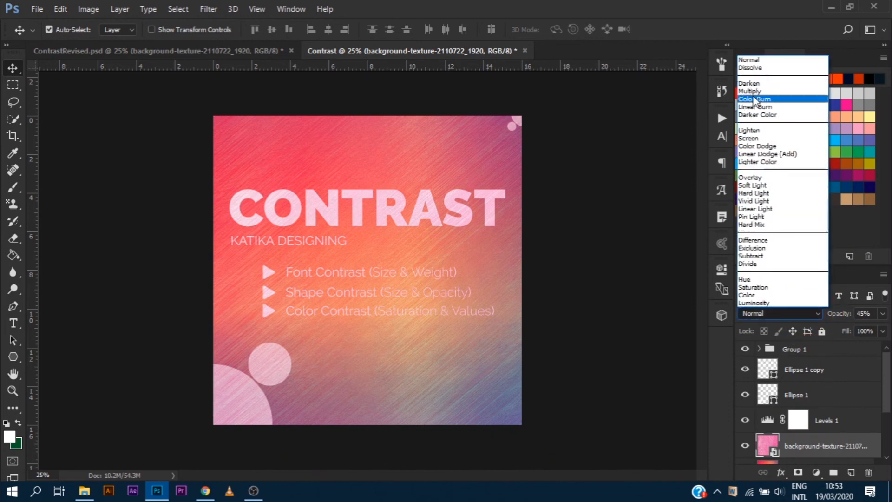
{"action": "left_click", "coordinate": [747, 178]}
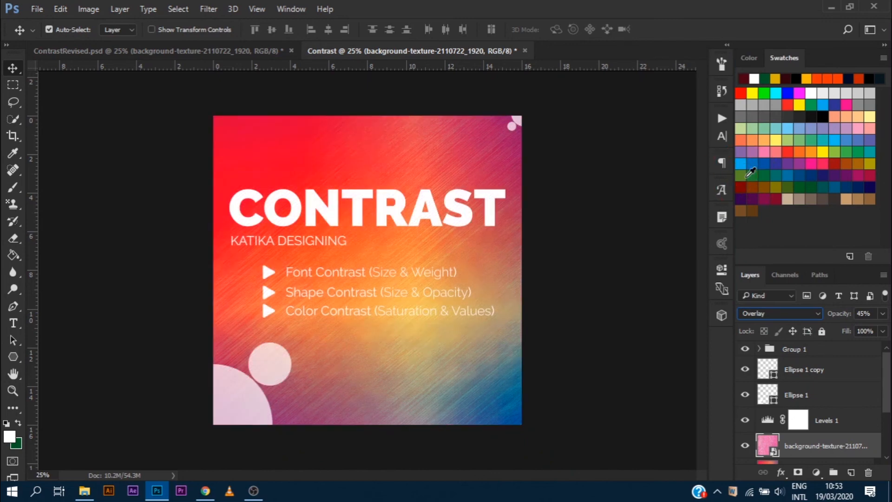